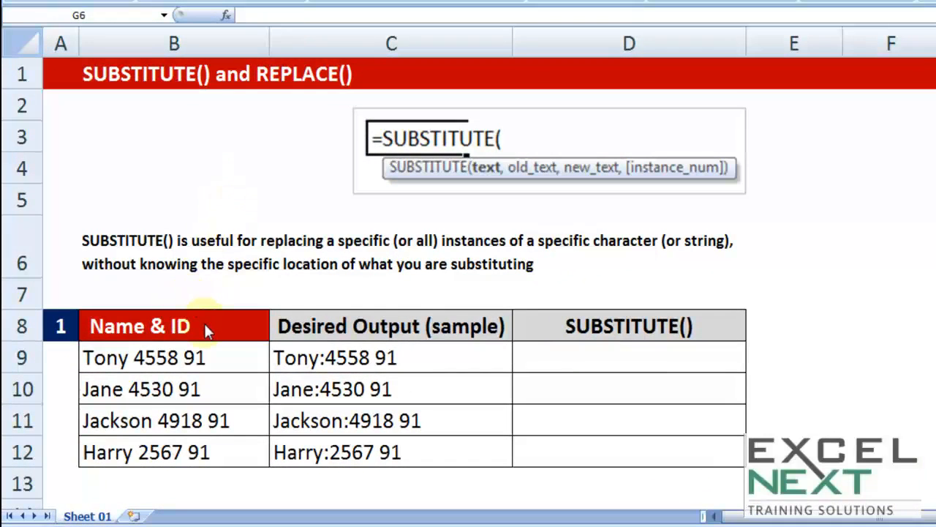
pyautogui.click(179, 357)
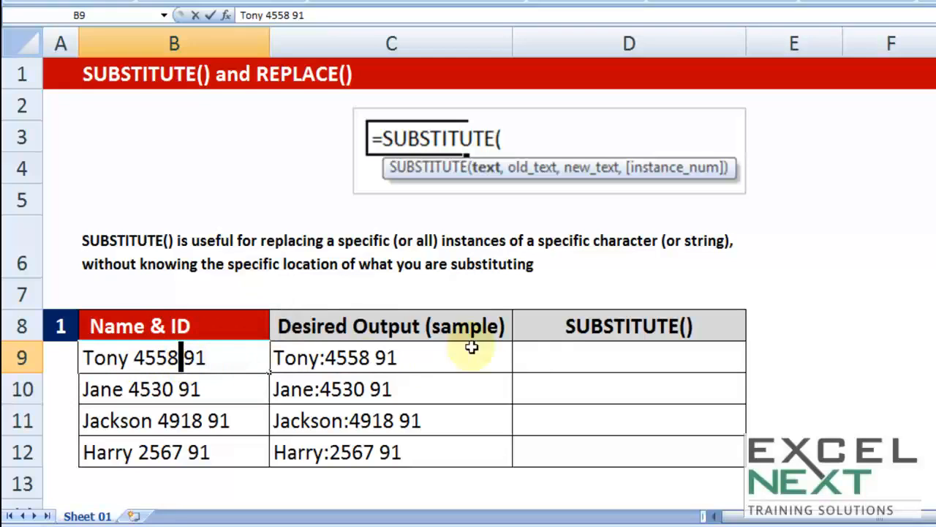
pyautogui.click(538, 333)
pyautogui.click(615, 359)
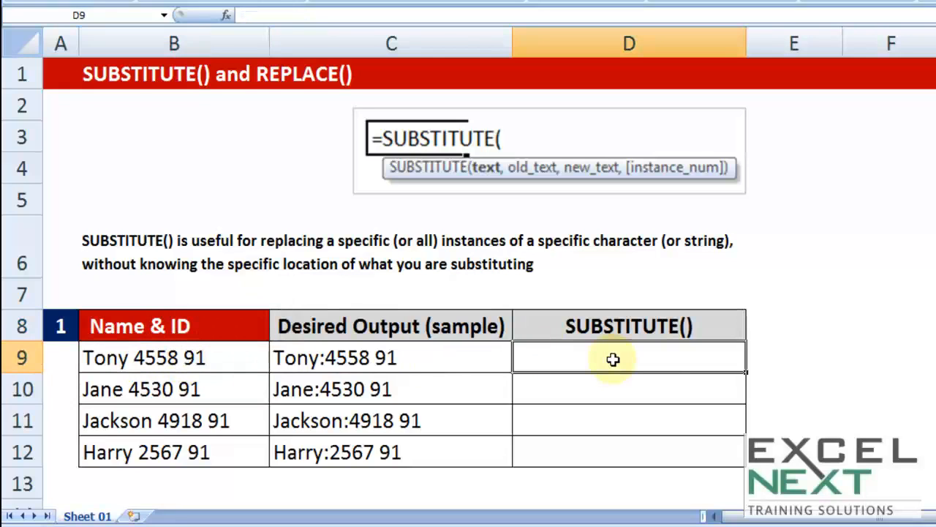
pyautogui.click(538, 149)
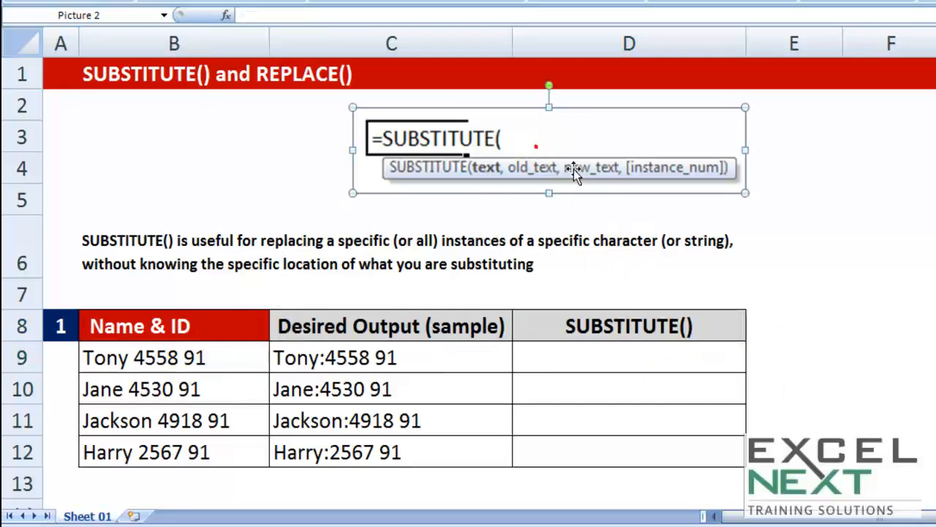
# Start a SUBSTITUTE formula in D9 with B9 as its text argument
pyautogui.click(589, 359)
pyautogui.write('=sub')
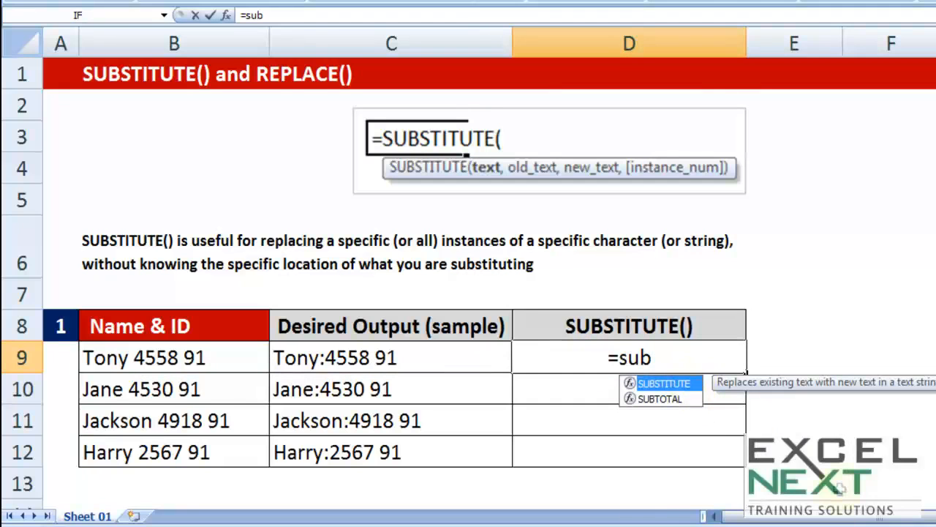
pyautogui.press('Tab')
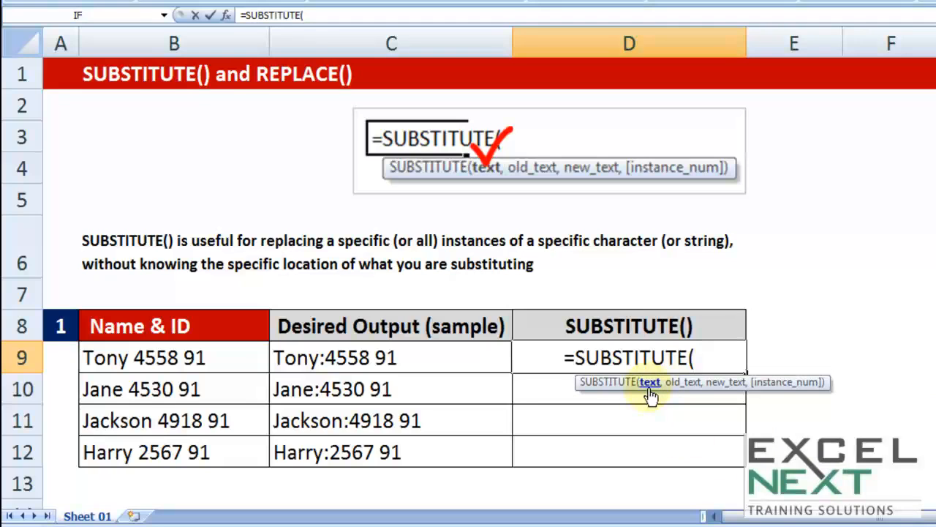
pyautogui.click(211, 362)
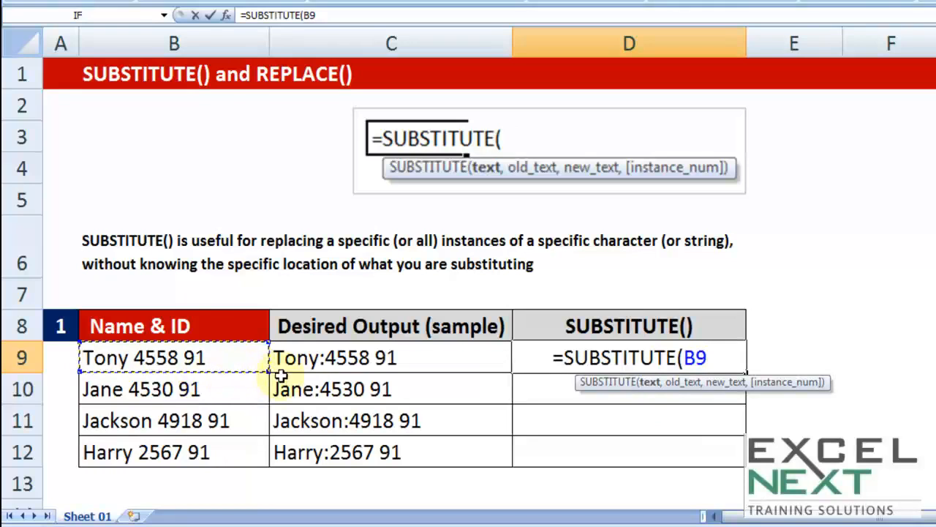
pyautogui.write(',')
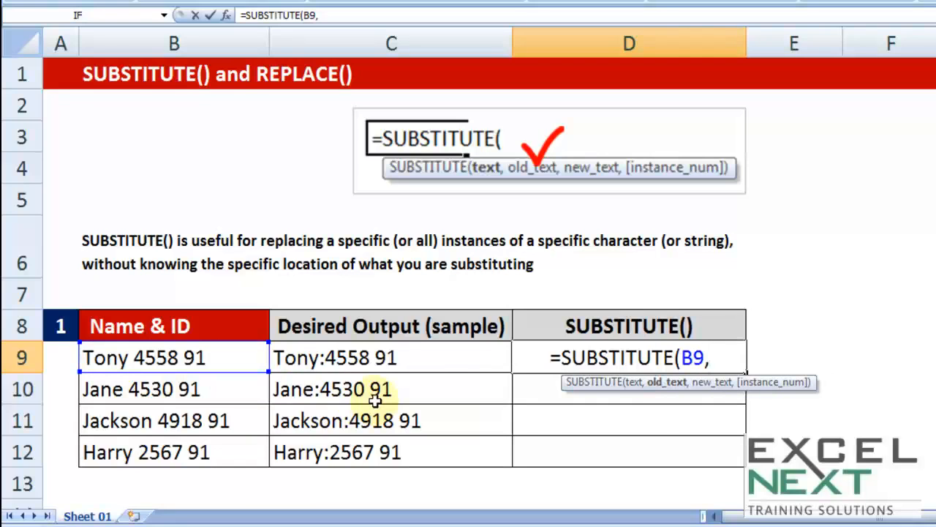
# Complete the D9 formula as =SUBSTITUTE(B9," ",":") and fill it down through D12
pyautogui.write('"')
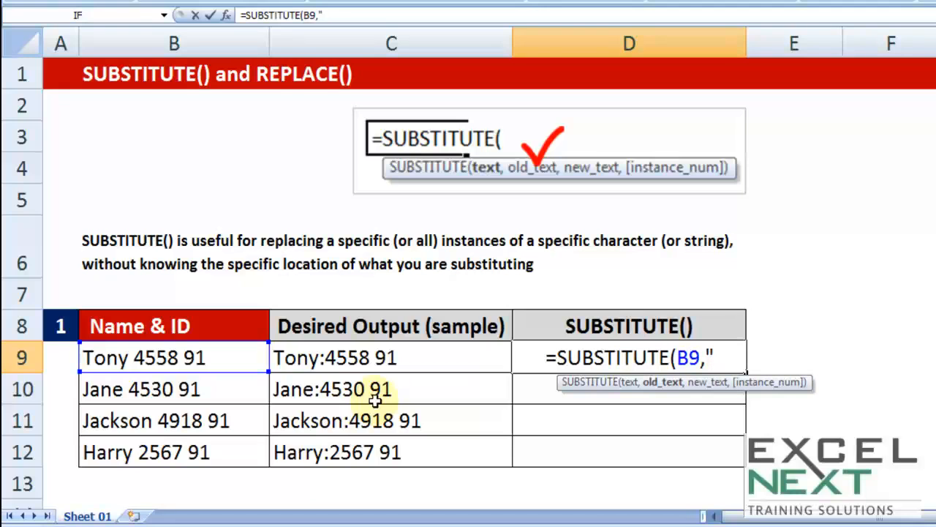
pyautogui.write(' "')
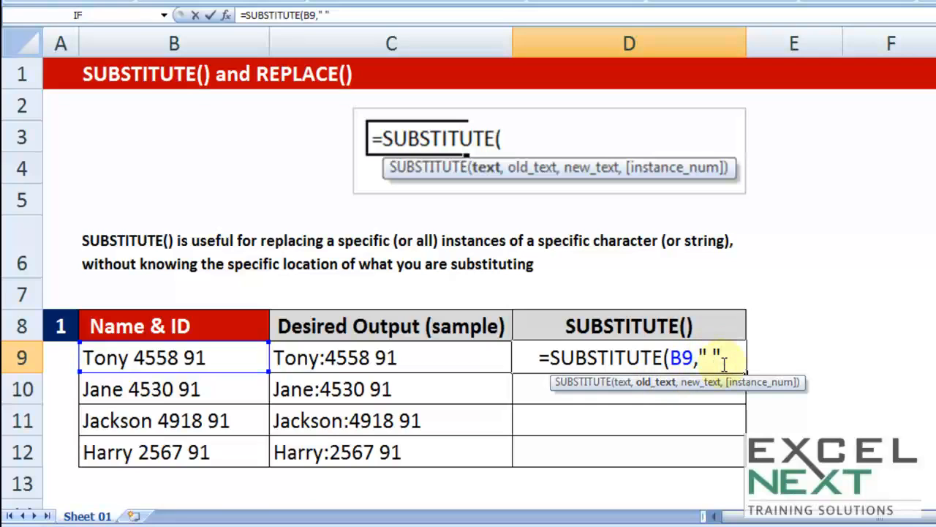
pyautogui.write(',')
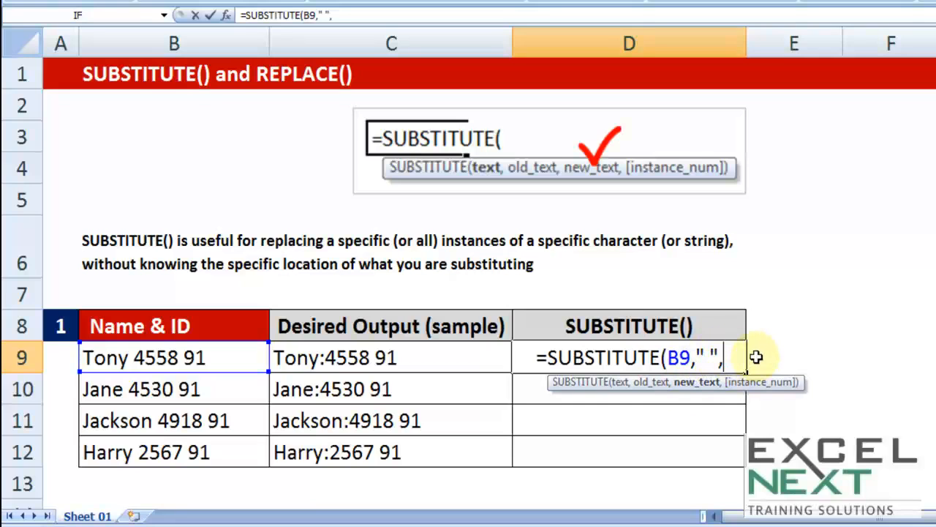
pyautogui.write('"')
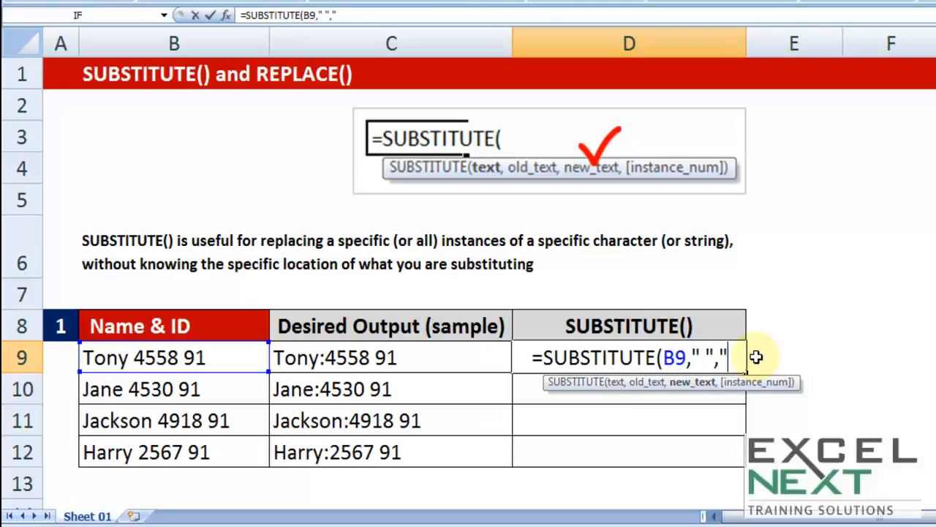
pyautogui.write(':')
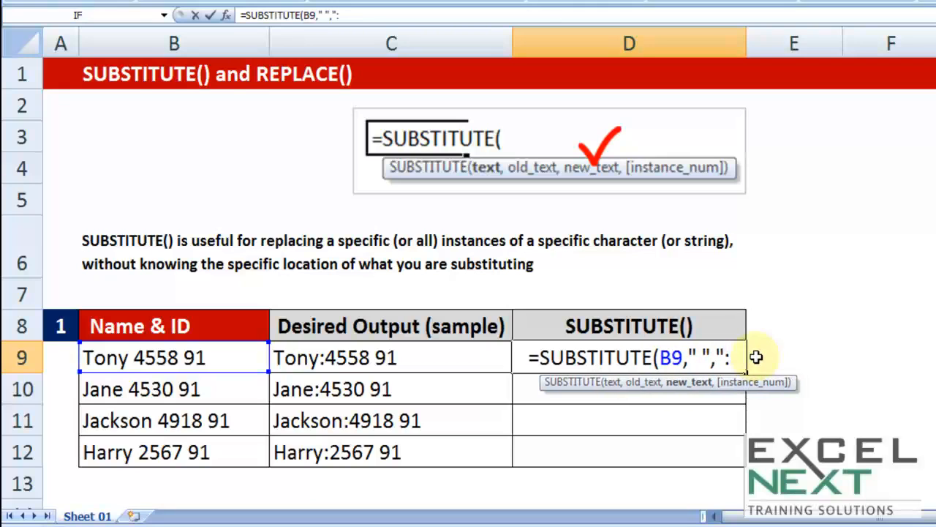
pyautogui.write('"')
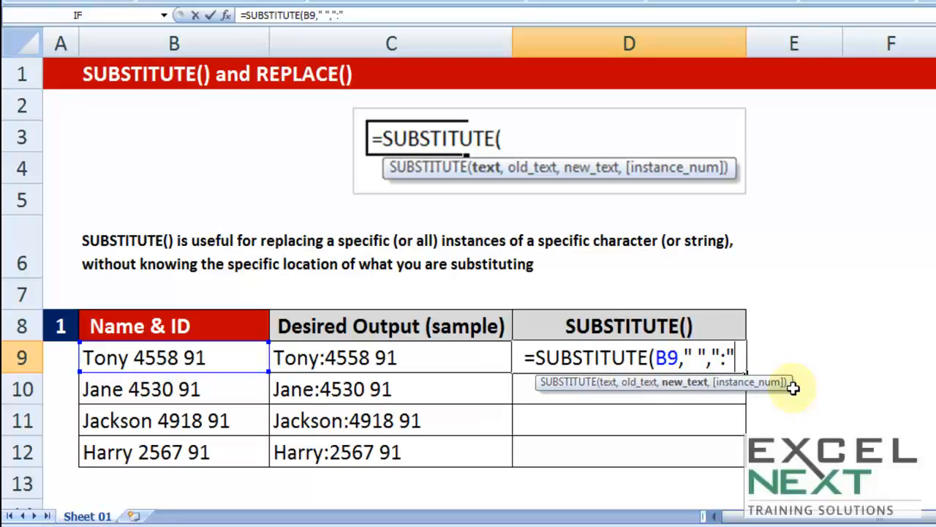
pyautogui.write(')')
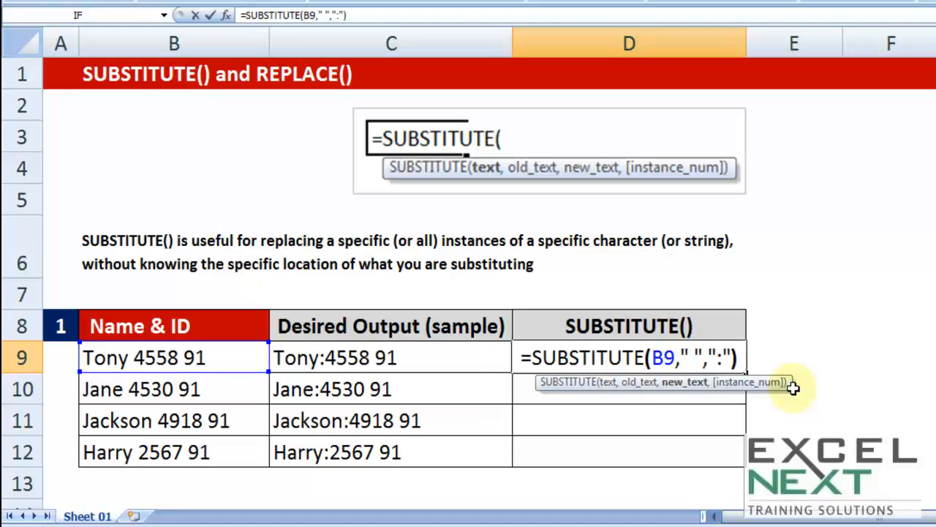
pyautogui.press('Return')
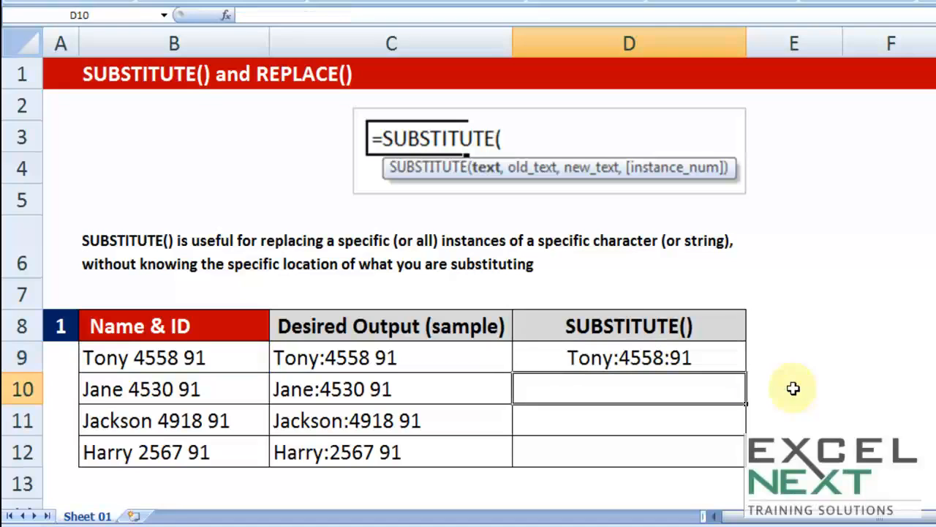
pyautogui.click(736, 356)
pyautogui.moveTo(746, 370); pyautogui.dragTo(732, 461)
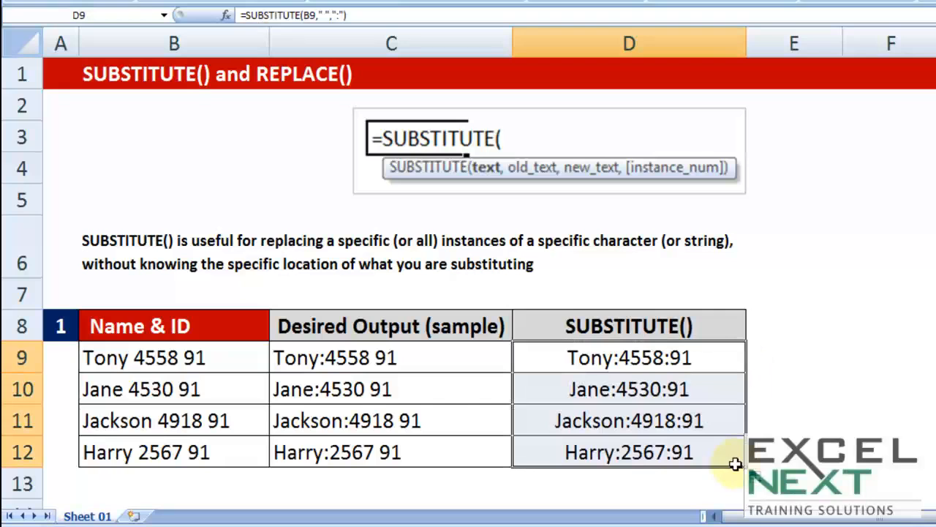
# Add an instance number of 2 to the SUBSTITUTE formula in D9
pyautogui.doubleClick(643, 362)
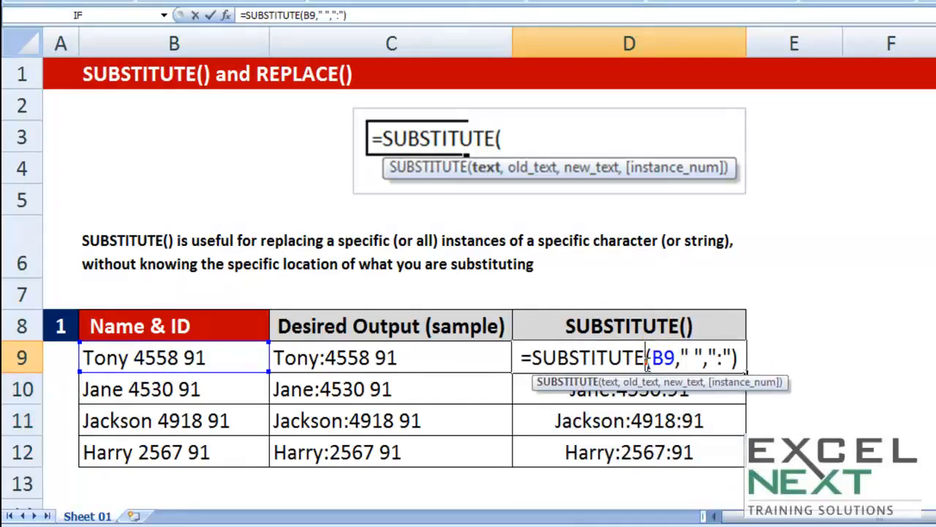
pyautogui.click(739, 358)
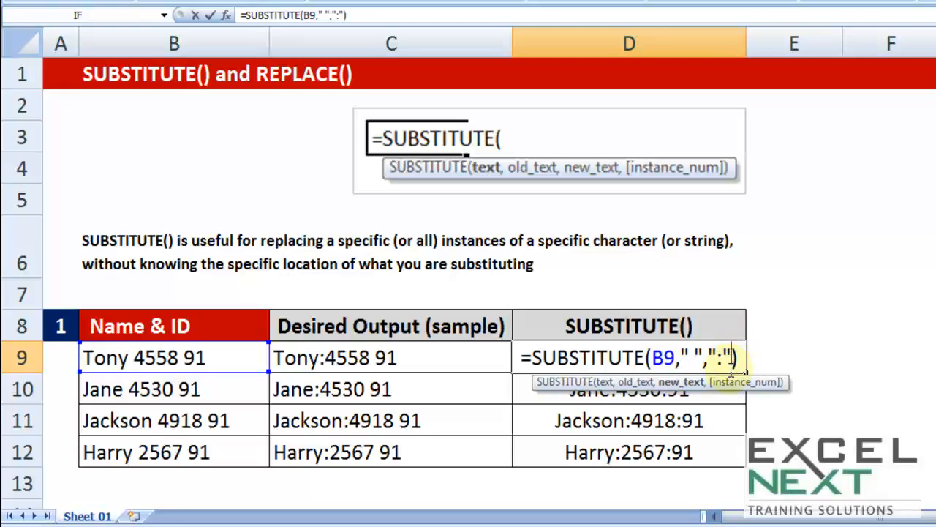
pyautogui.write(',')
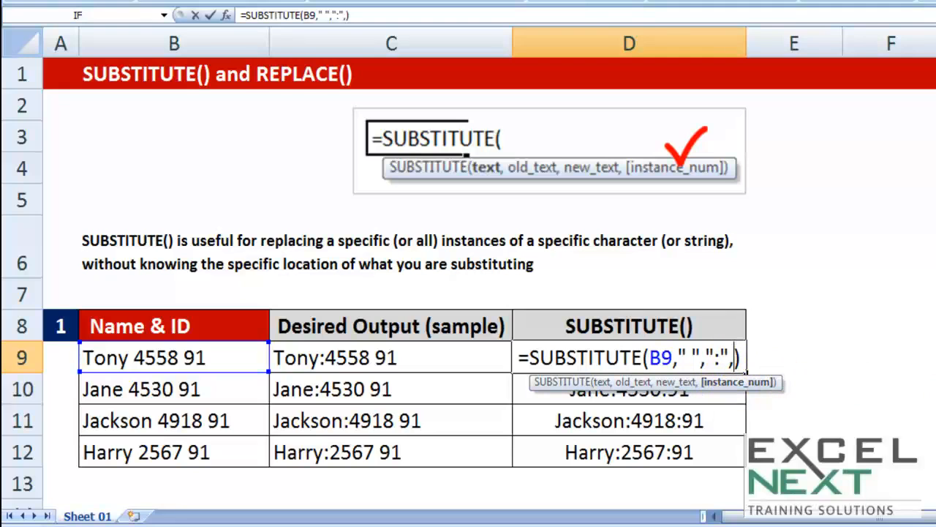
pyautogui.write('2')
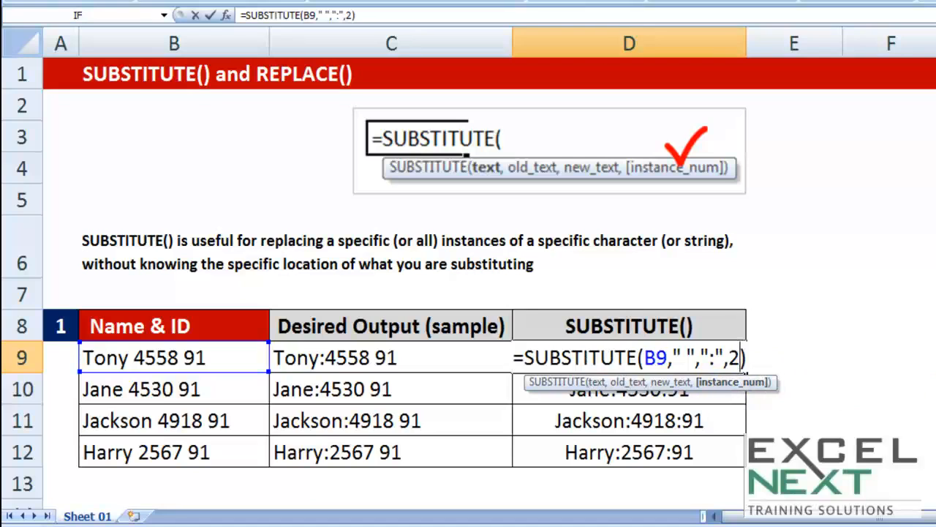
pyautogui.press('Return')
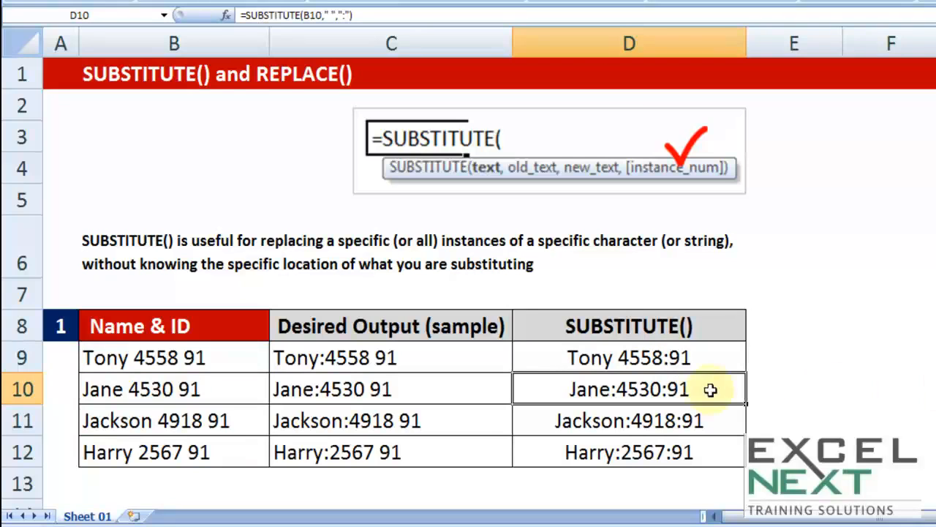
# Set the instance number in D9's SUBSTITUTE formula to 1 and fill the formula down through D12
pyautogui.doubleClick(674, 357)
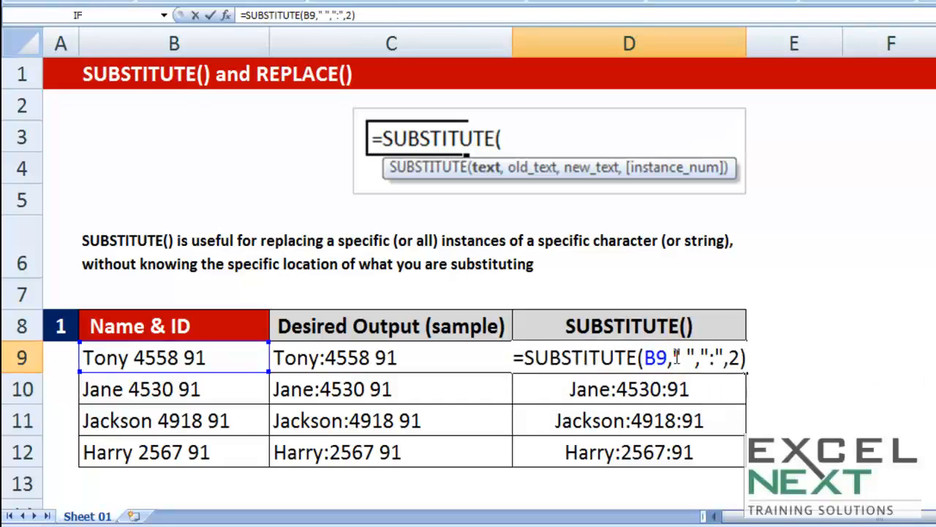
pyautogui.doubleClick(732, 359)
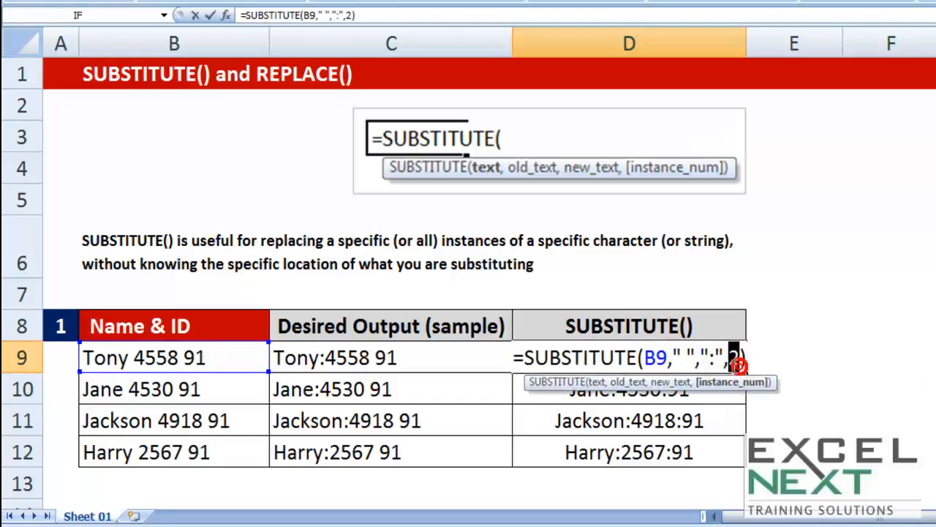
pyautogui.write('1')
pyautogui.press('Return')
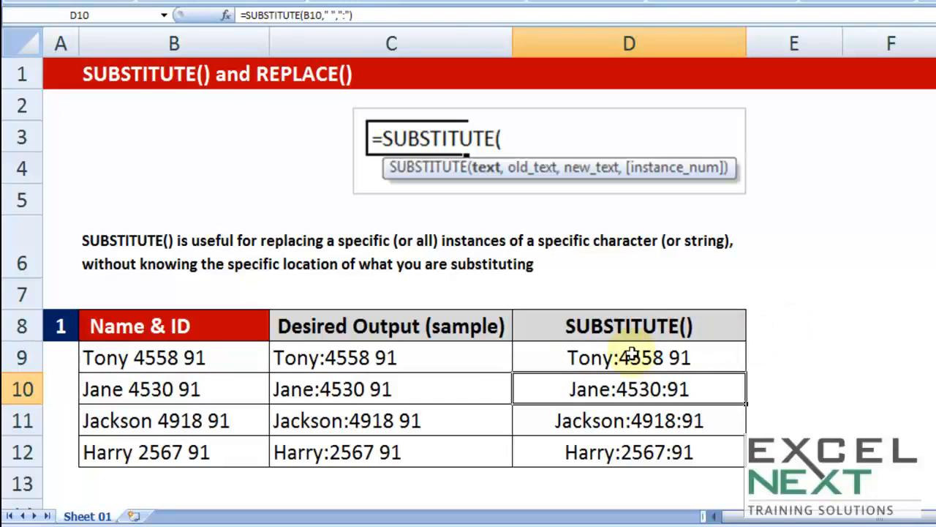
pyautogui.click(713, 364)
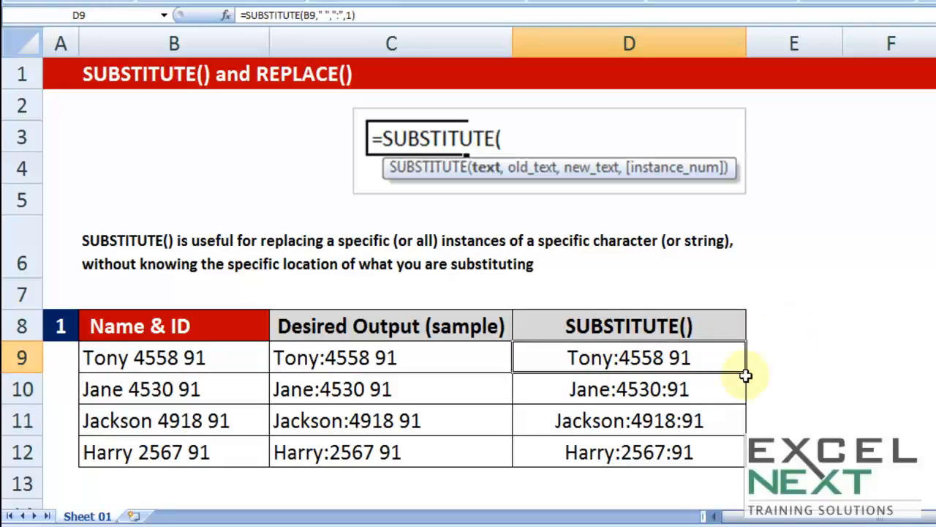
pyautogui.moveTo(746, 376); pyautogui.dragTo(737, 461)
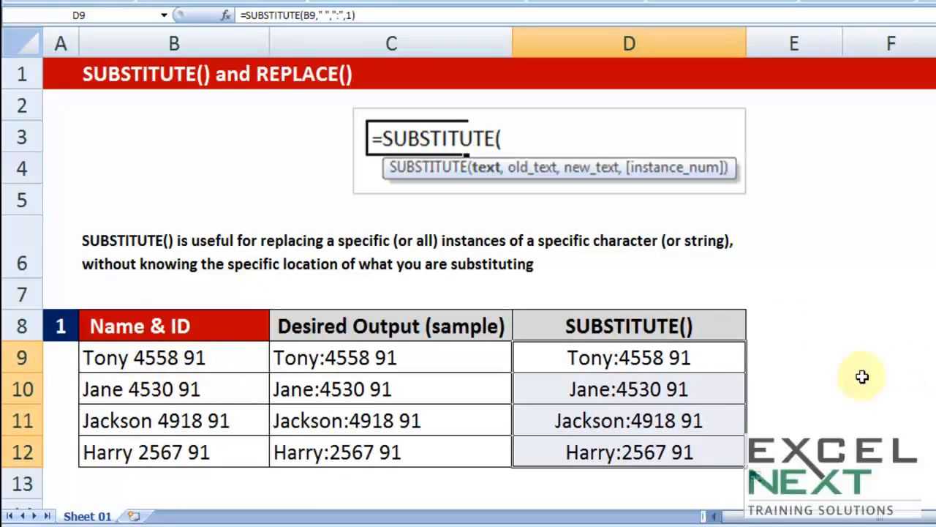
# Review the SUBSTITUTE explanation in B6 and the REPLACE explanation in B19 about replacing a specific portion of a string
pyautogui.click(110, 241)
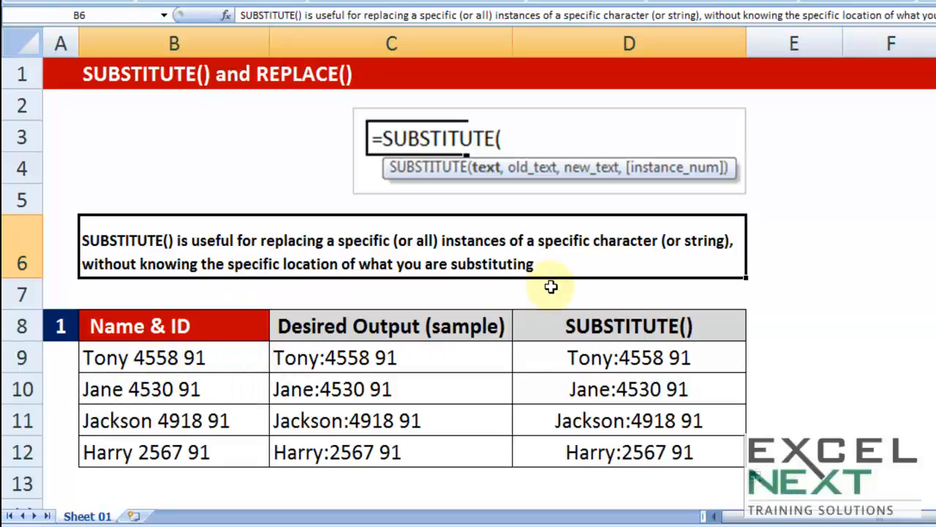
pyautogui.click(600, 300)
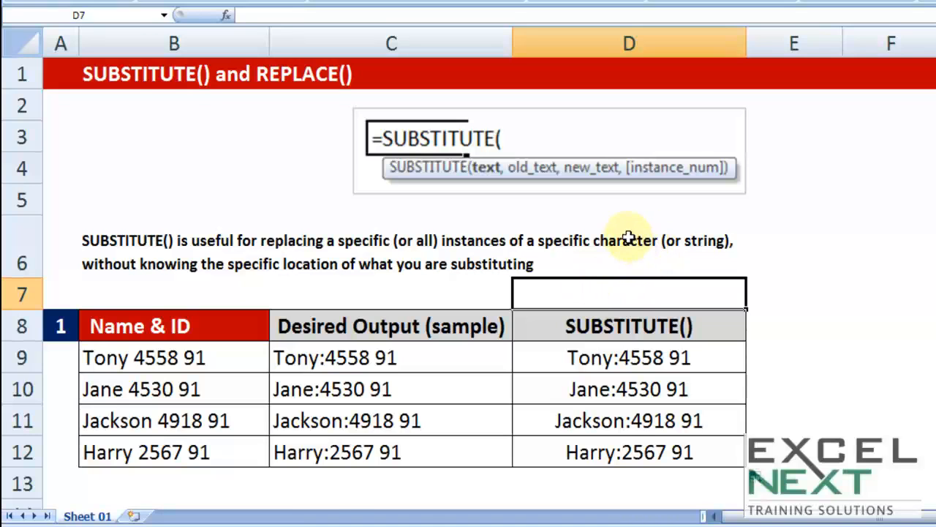
pyautogui.scroll(-1, 627, 232)
pyautogui.scroll(-4, 627, 232)
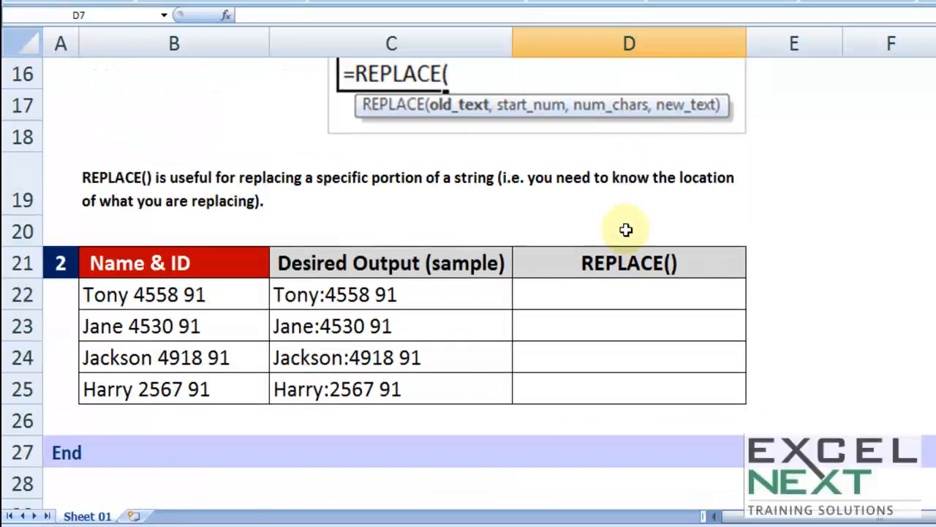
pyautogui.click(732, 206)
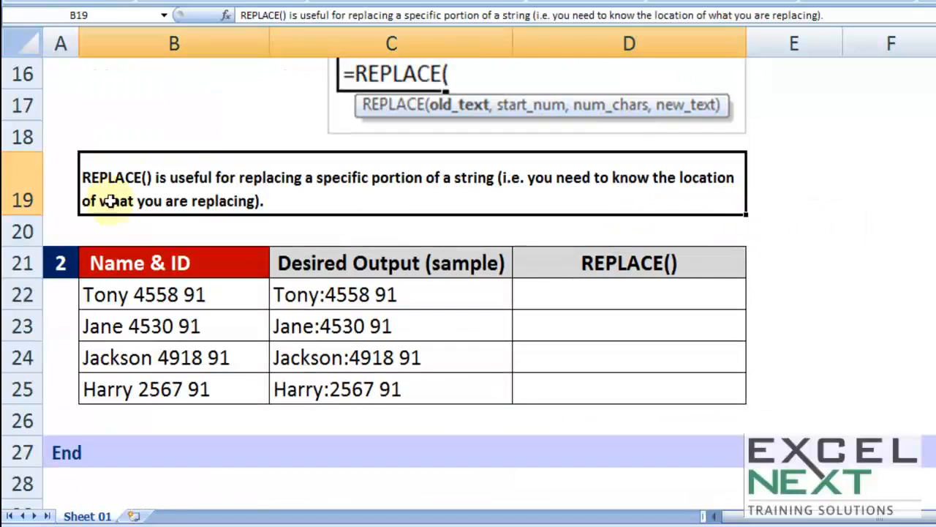
pyautogui.doubleClick(183, 174)
pyautogui.moveTo(185, 178); pyautogui.dragTo(499, 179)
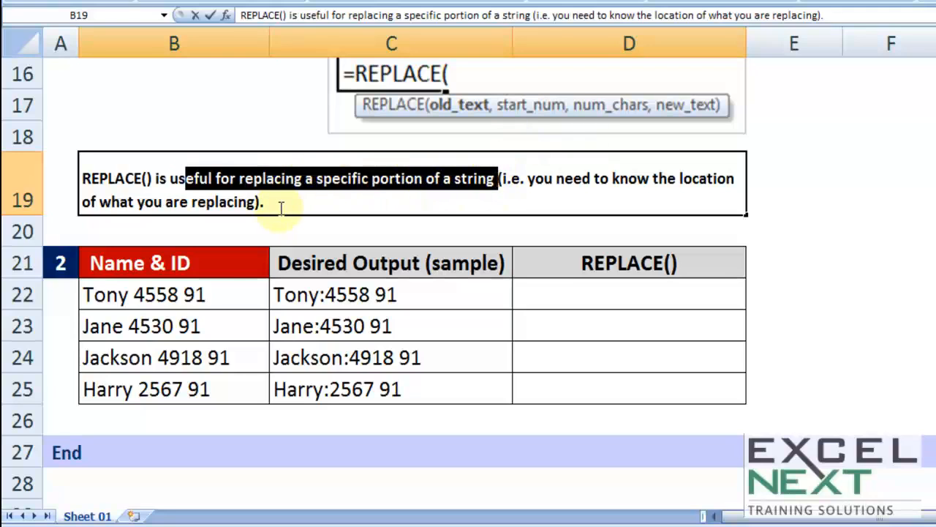
# Examine where the first space sits between the name and ID in cells B22 and B23
pyautogui.click(208, 315)
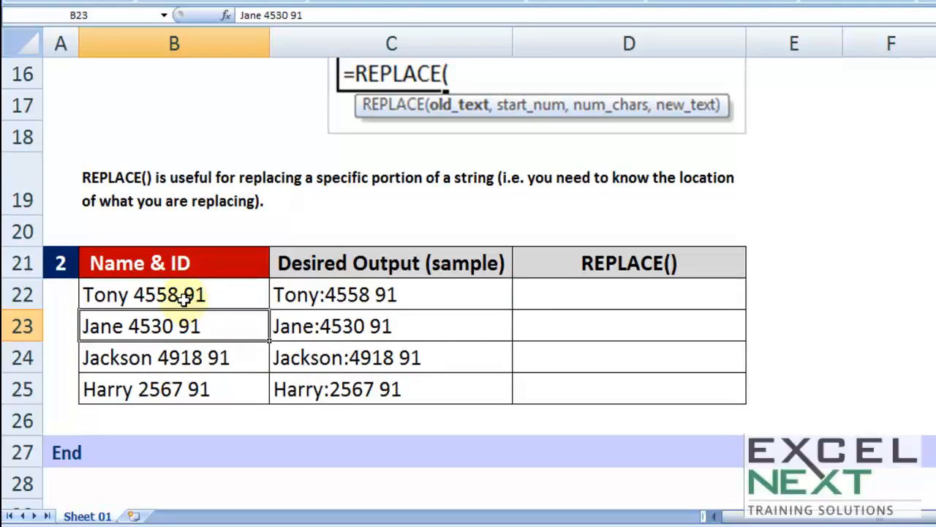
pyautogui.doubleClick(132, 293)
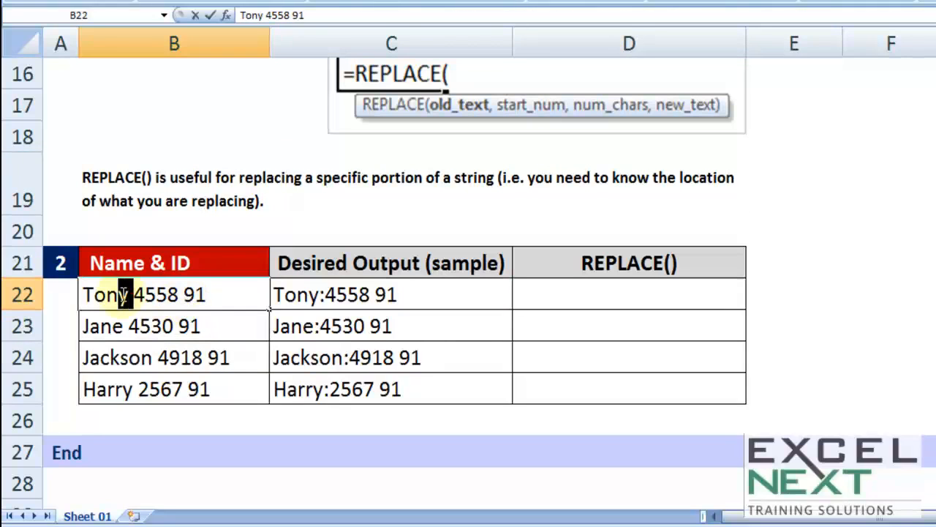
pyautogui.moveTo(129, 305); pyautogui.dragTo(134, 296)
pyautogui.click(129, 317)
pyautogui.doubleClick(131, 294)
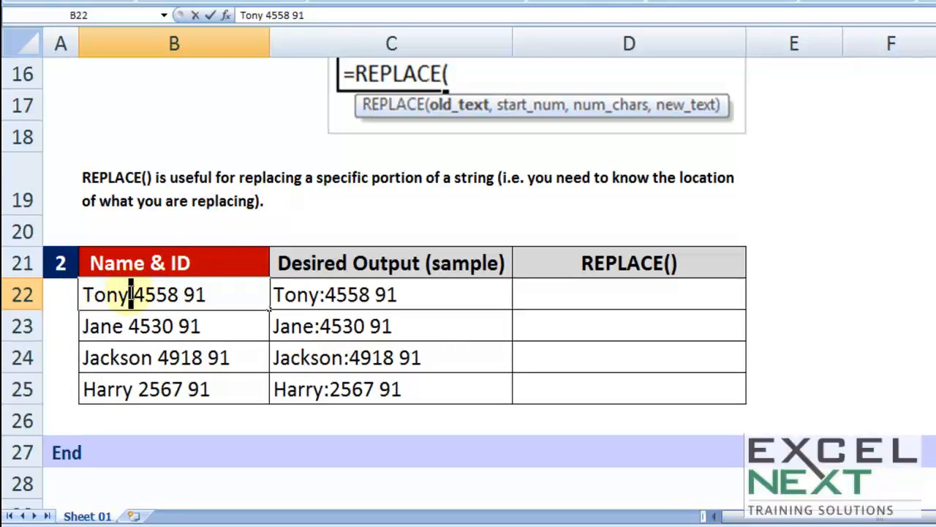
pyautogui.moveTo(130, 296); pyautogui.dragTo(136, 298)
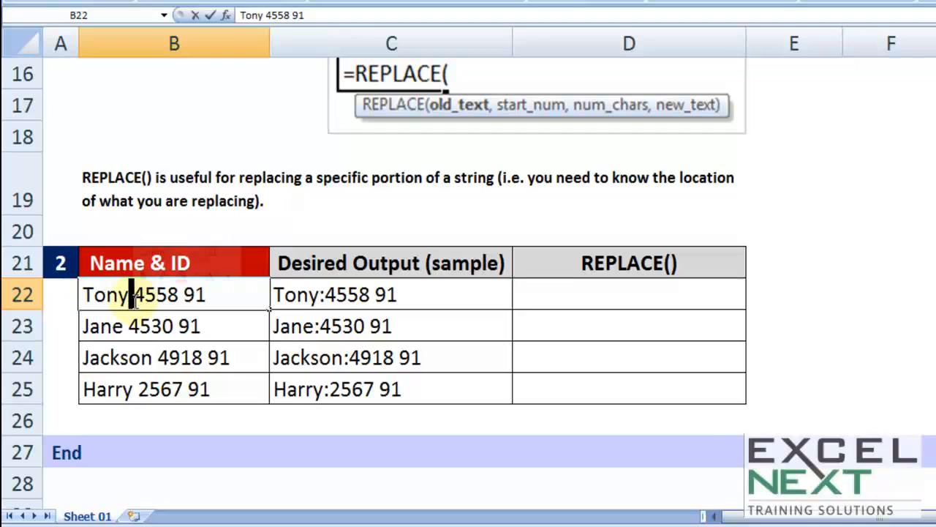
pyautogui.click(132, 326)
pyautogui.doubleClick(132, 327)
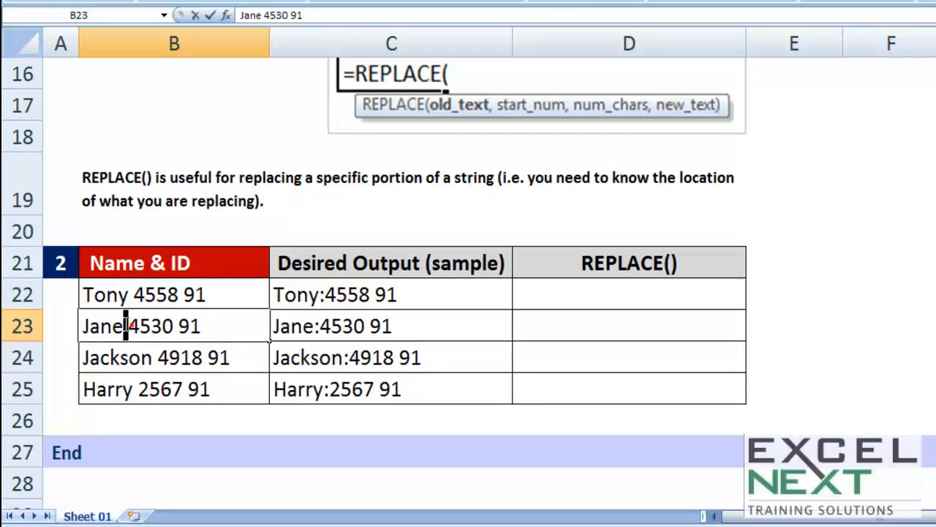
# Examine the length of the name and where the first space sits in cell B24
pyautogui.click(108, 350)
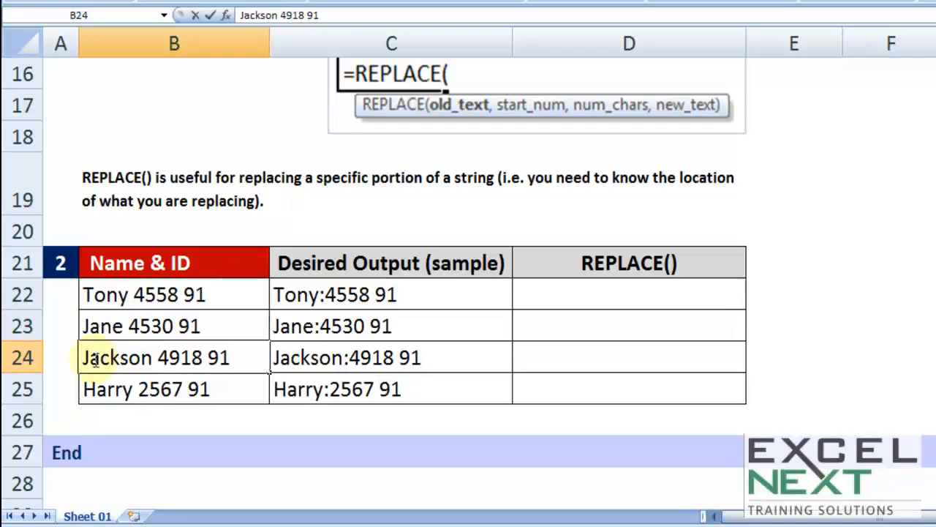
pyautogui.moveTo(82, 357); pyautogui.dragTo(154, 359)
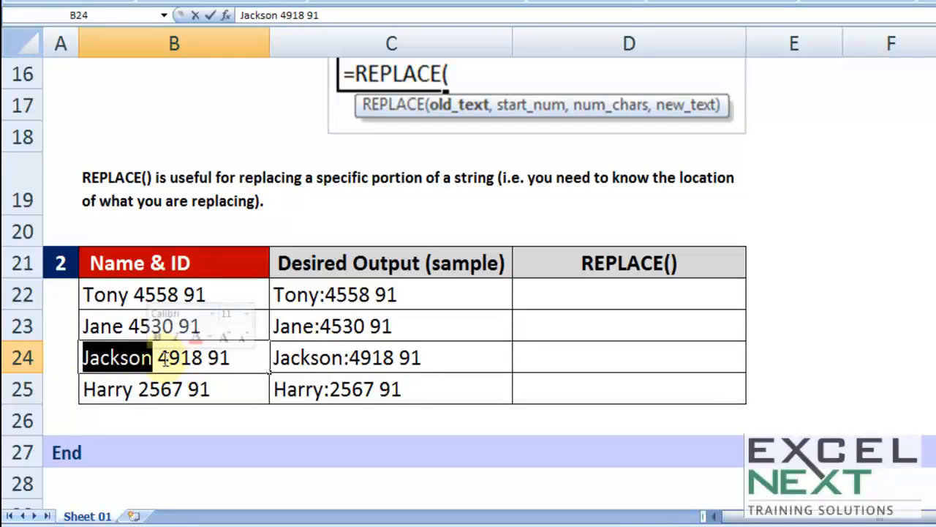
pyautogui.click(154, 357)
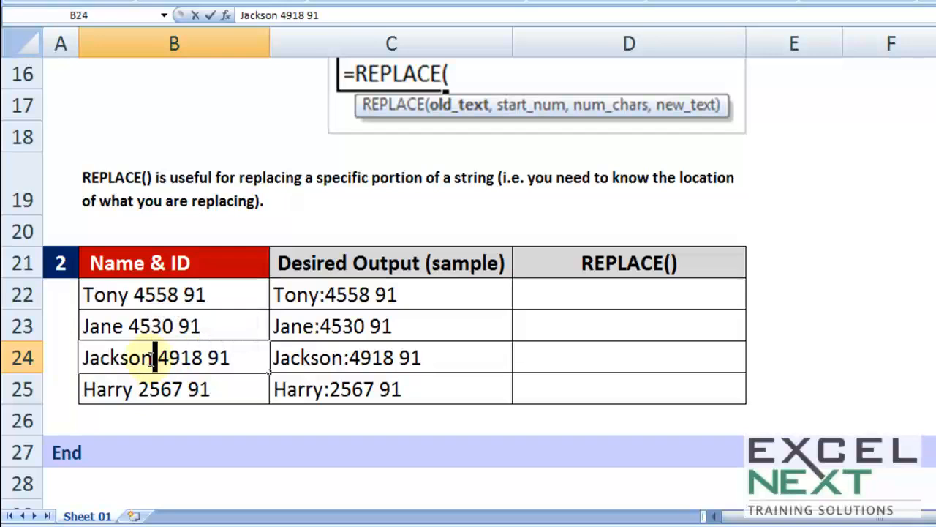
# Start a REPLACE formula in D22 with B22 as the old text and 5 as the start number
pyautogui.click(560, 304)
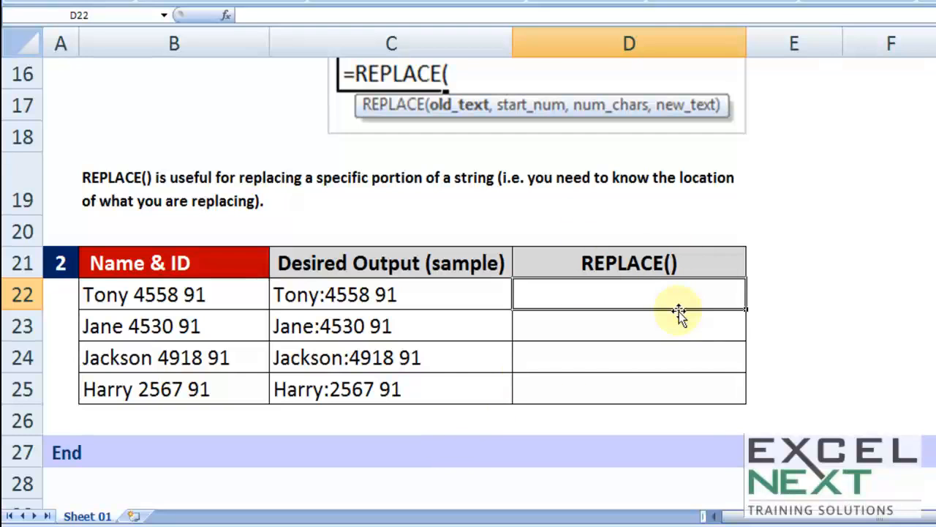
pyautogui.write('=replac')
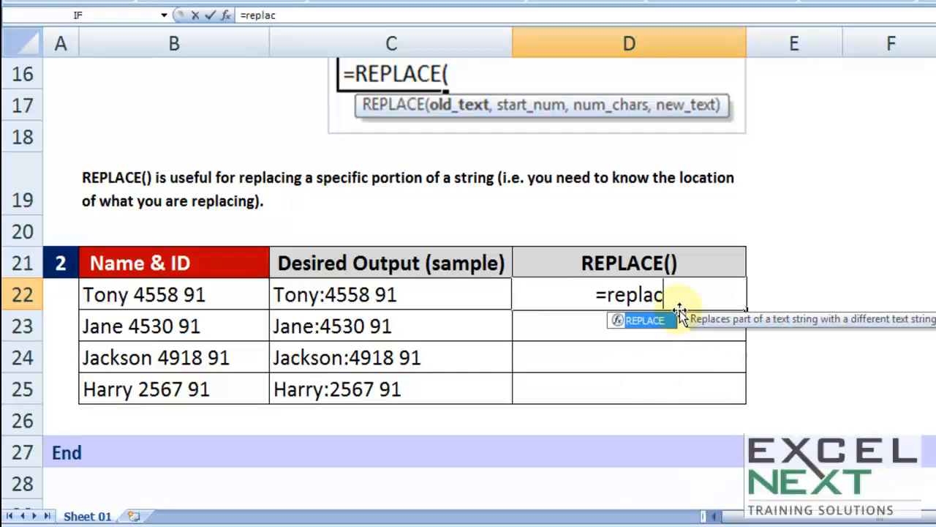
pyautogui.press('Tab')
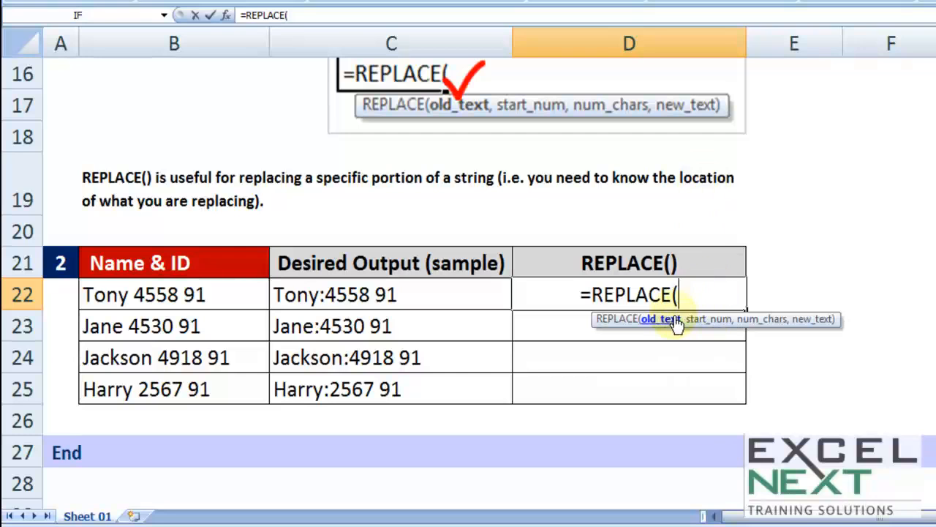
pyautogui.click(194, 294)
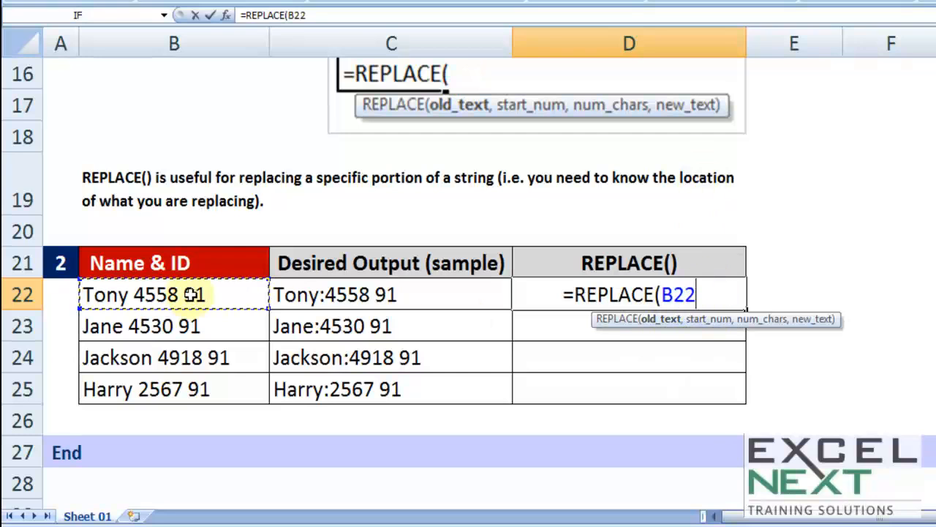
pyautogui.write(',')
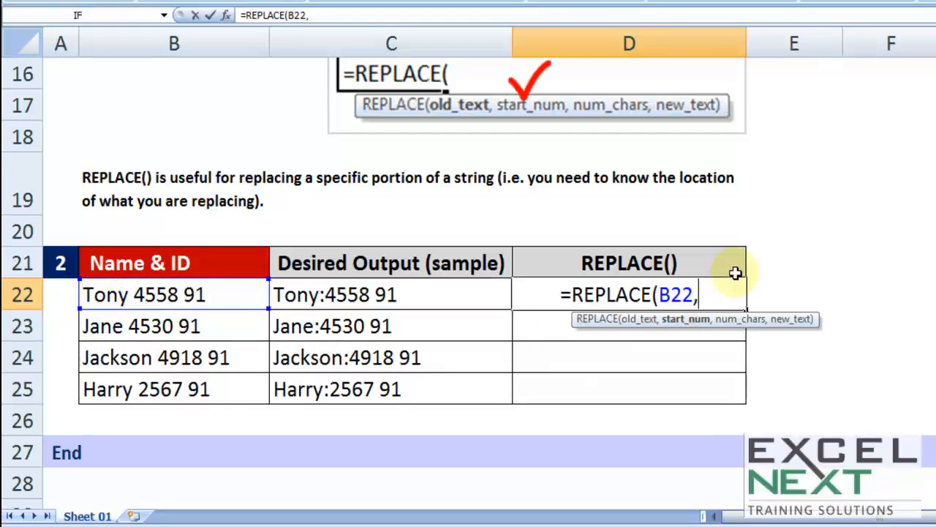
pyautogui.write('5')
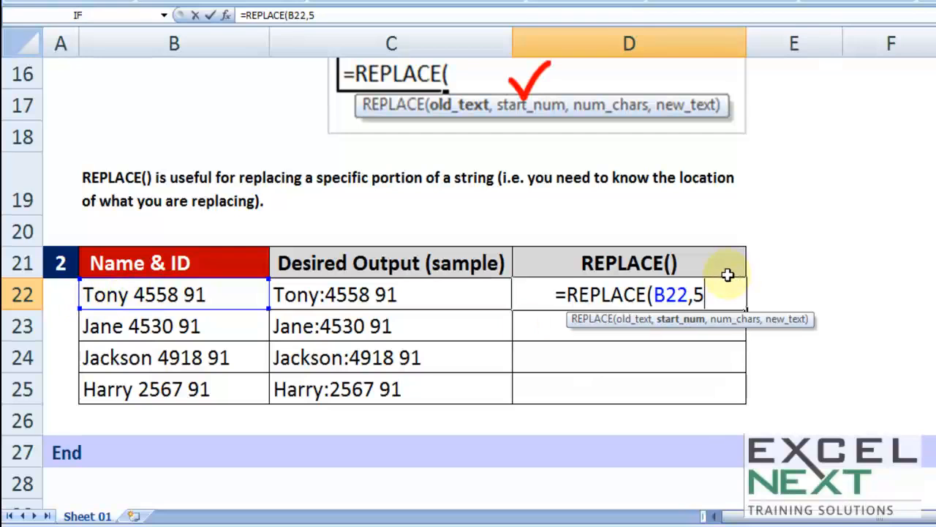
pyautogui.write(',')
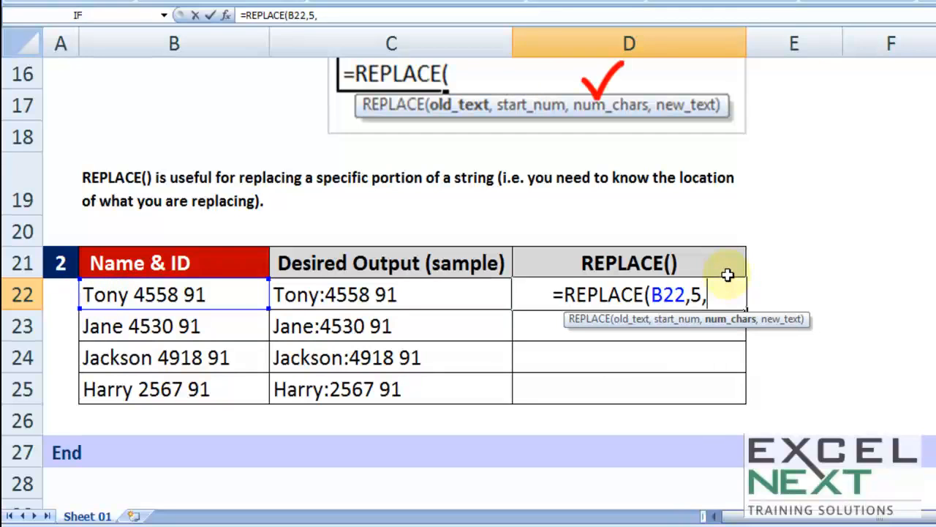
pyautogui.write('1')
# Complete D22's REPLACE formula with 1 as the number of characters and ":" as the new text
pyautogui.doubleClick(704, 295)
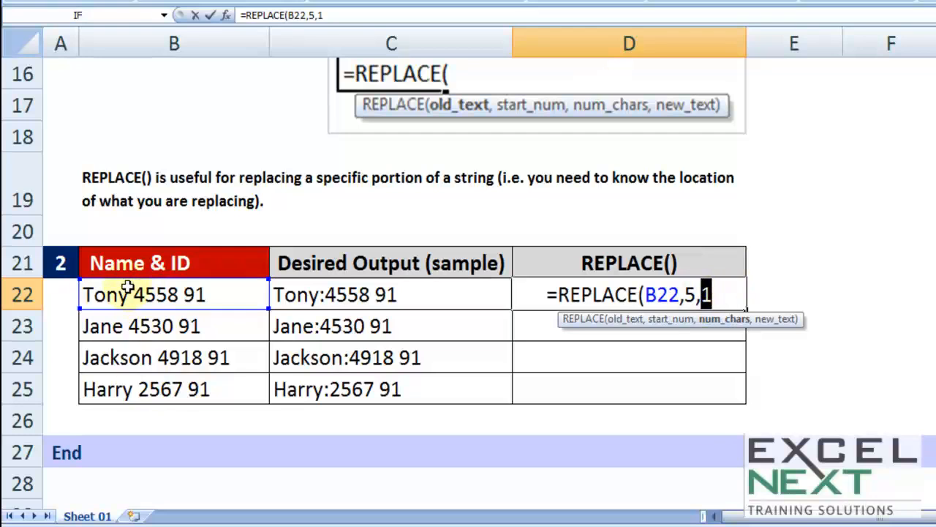
pyautogui.click(720, 287)
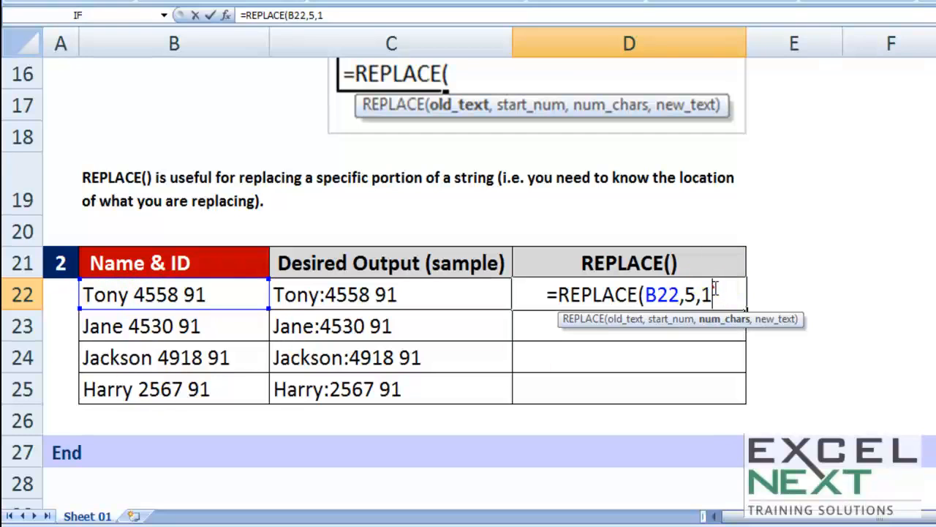
pyautogui.write(',')
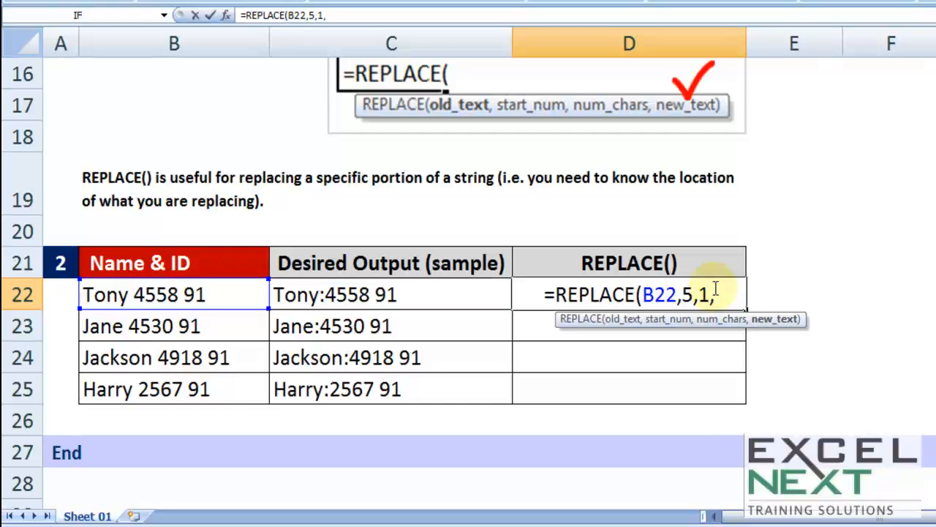
pyautogui.write('":')
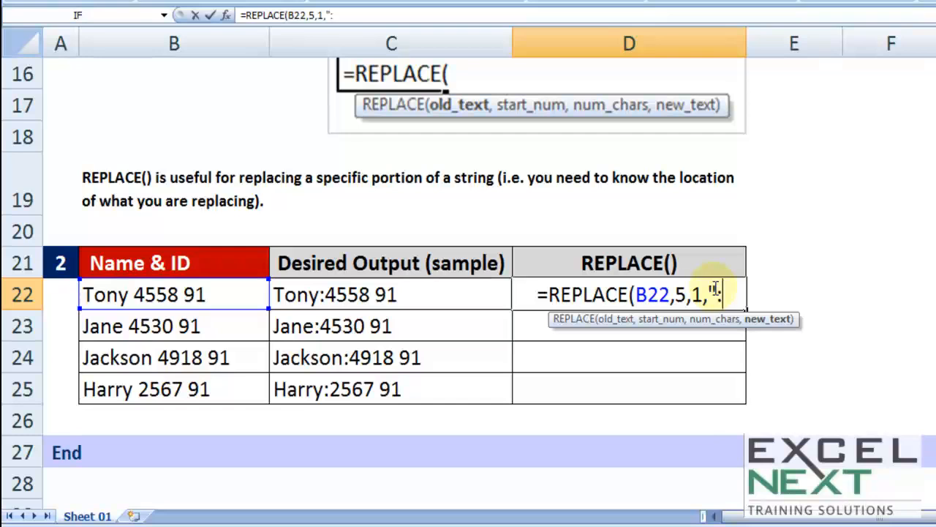
pyautogui.write('")')
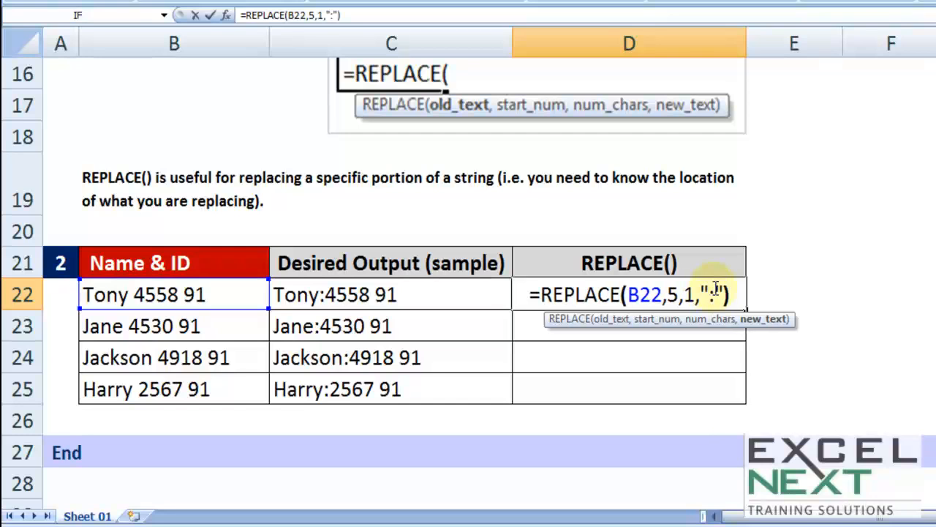
pyautogui.press('Return')
# Change the number of characters in D22's REPLACE formula to 0
pyautogui.click(743, 297)
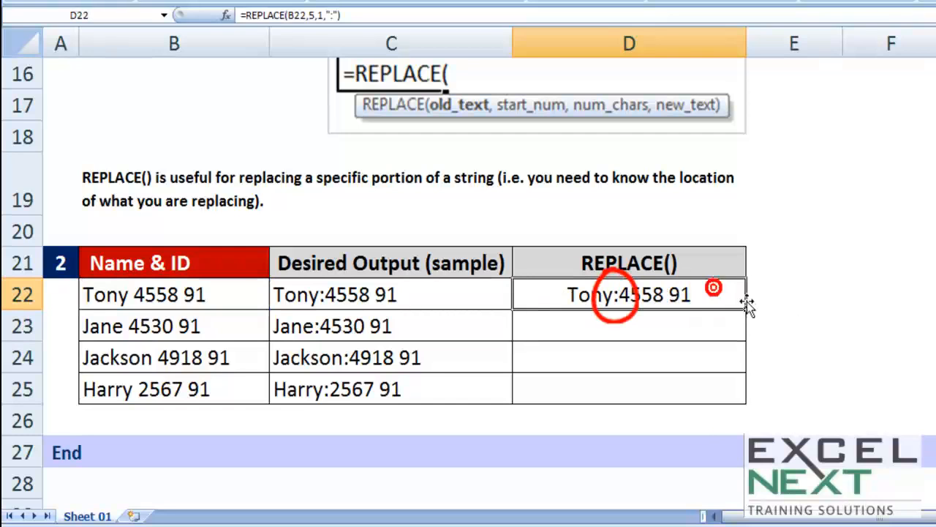
pyautogui.doubleClick(692, 293)
pyautogui.doubleClick(689, 293)
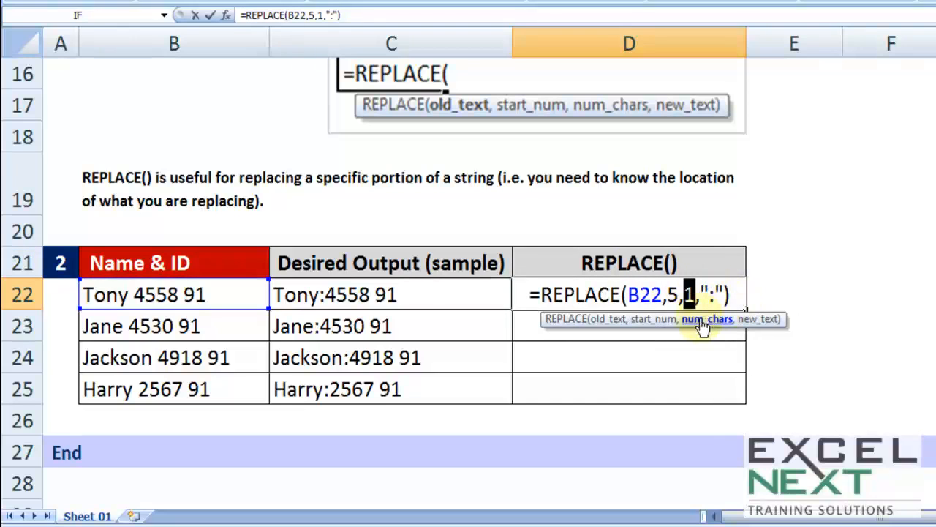
pyautogui.write('0')
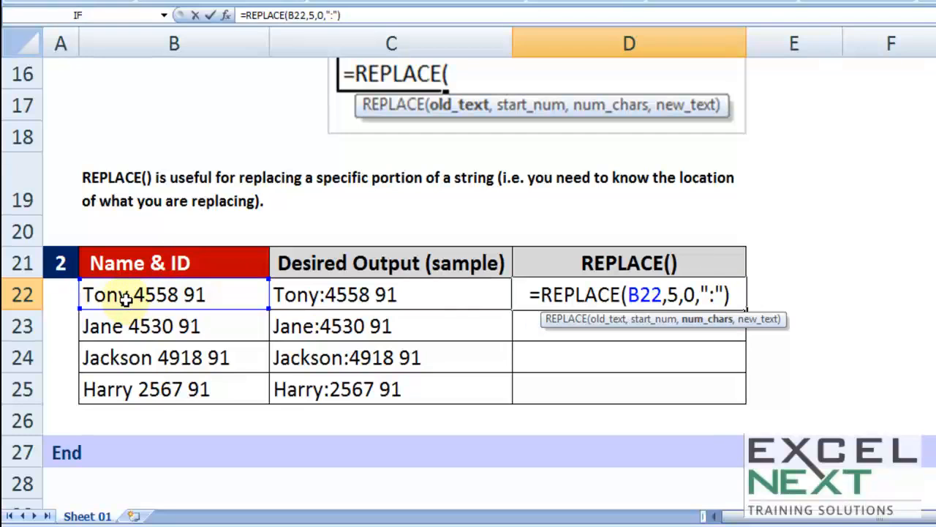
pyautogui.press('Return')
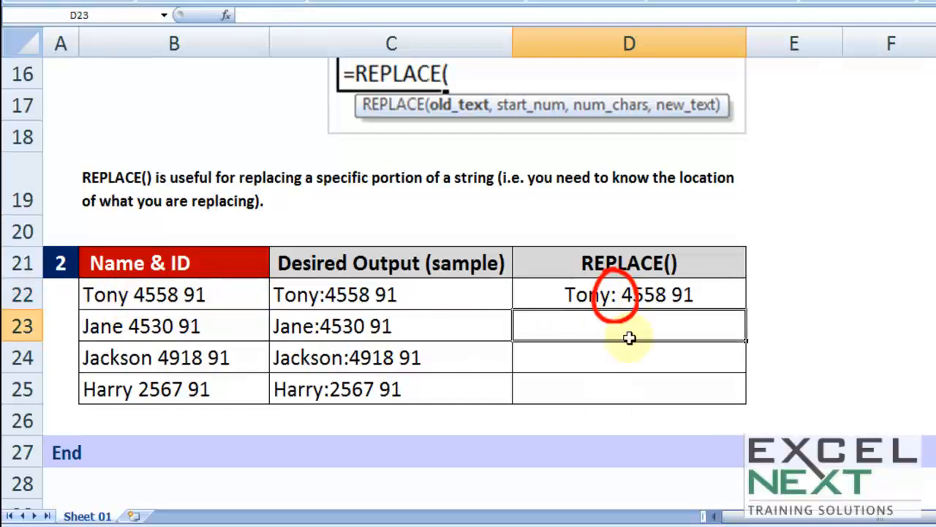
# Check the start number in D22's REPLACE formula, and fill the formula down through D25
pyautogui.doubleClick(613, 294)
pyautogui.click(622, 294)
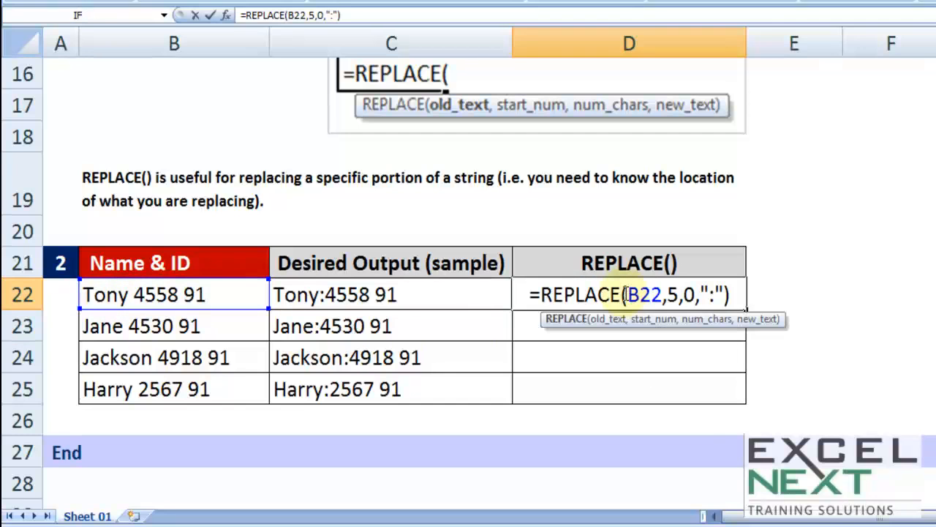
pyautogui.doubleClick(672, 294)
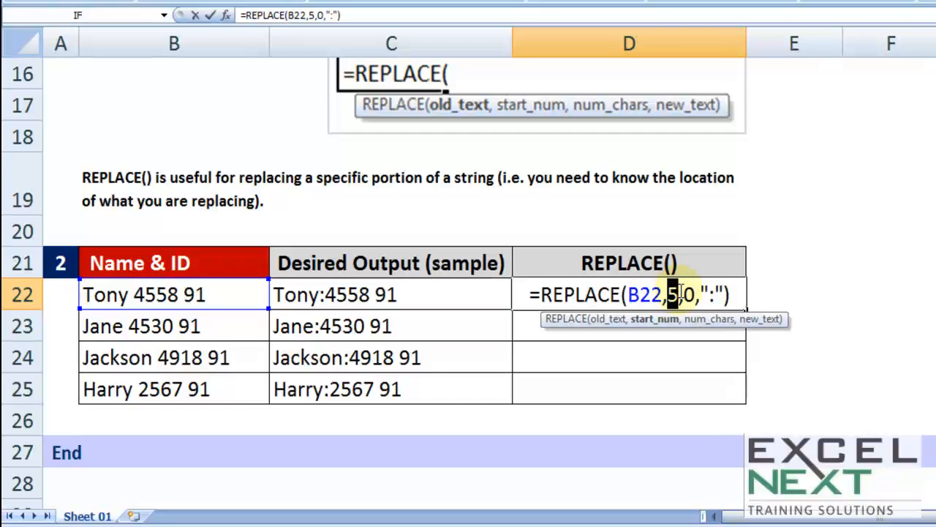
pyautogui.press('Escape')
pyautogui.moveTo(745, 308); pyautogui.dragTo(748, 402)
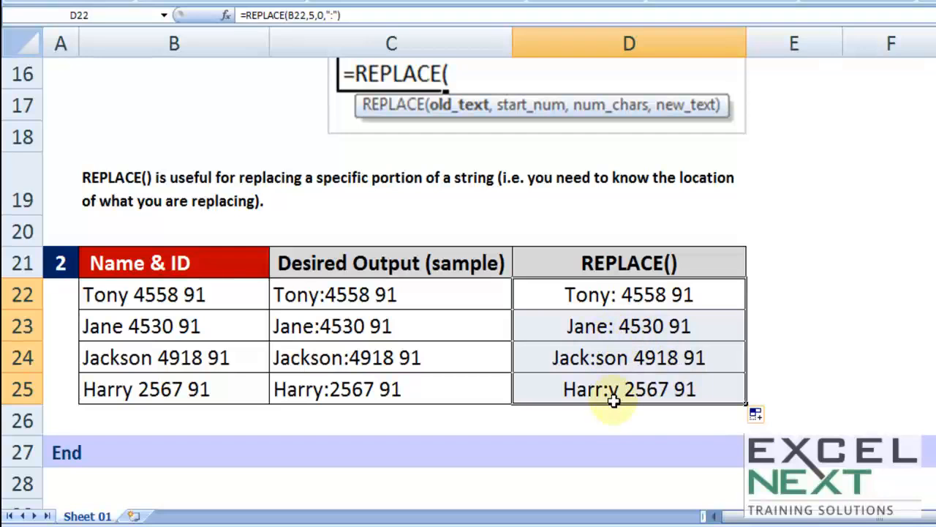
# Compare the REPLACE formula in D24 with the fifth character position of the text in B24
pyautogui.doubleClick(582, 351)
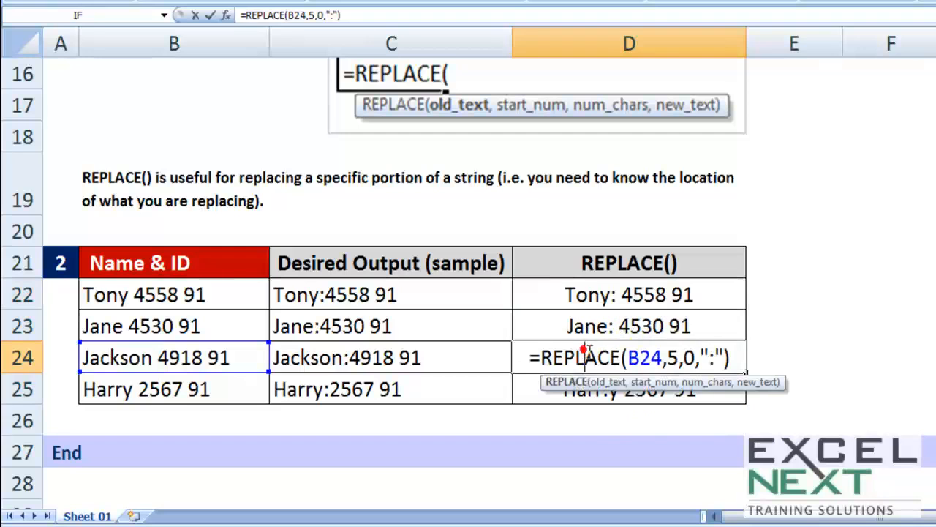
pyautogui.press('Escape')
pyautogui.click(126, 351)
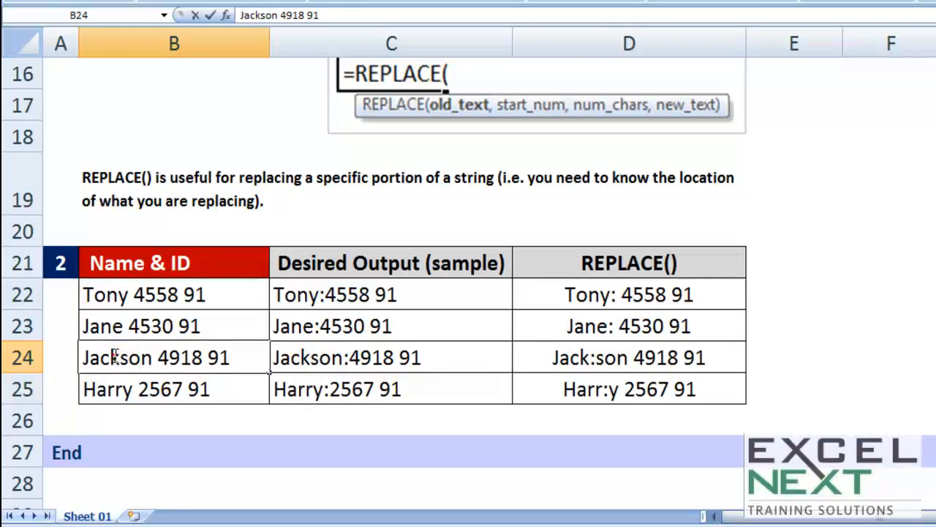
pyautogui.click(123, 356)
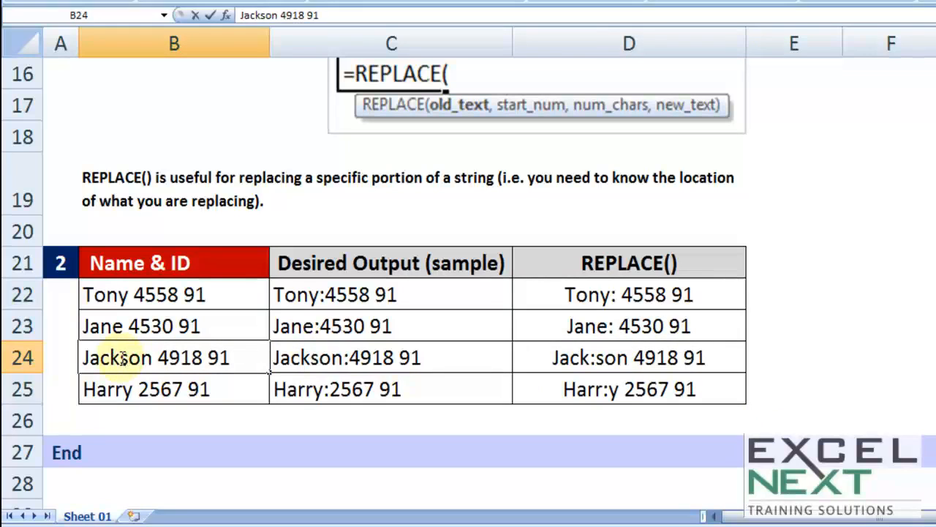
pyautogui.press('Escape')
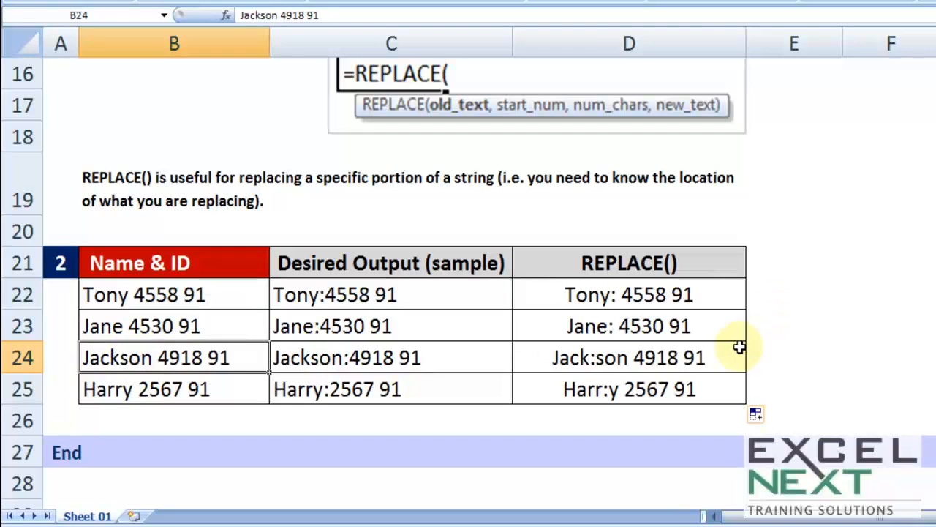
# Undo the fill through D25 and clear the REPLACE formula from D22
pyautogui.hotkey('ctrl', 'z')
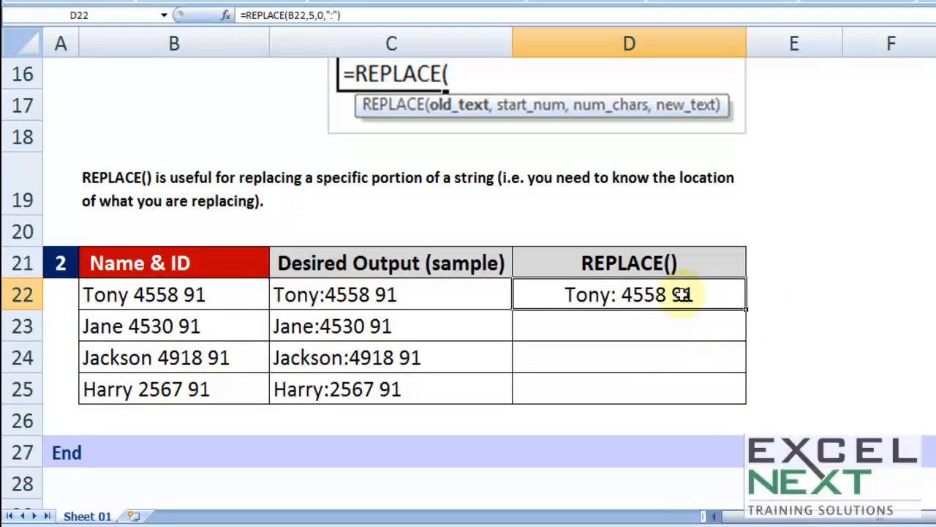
pyautogui.press('Delete')
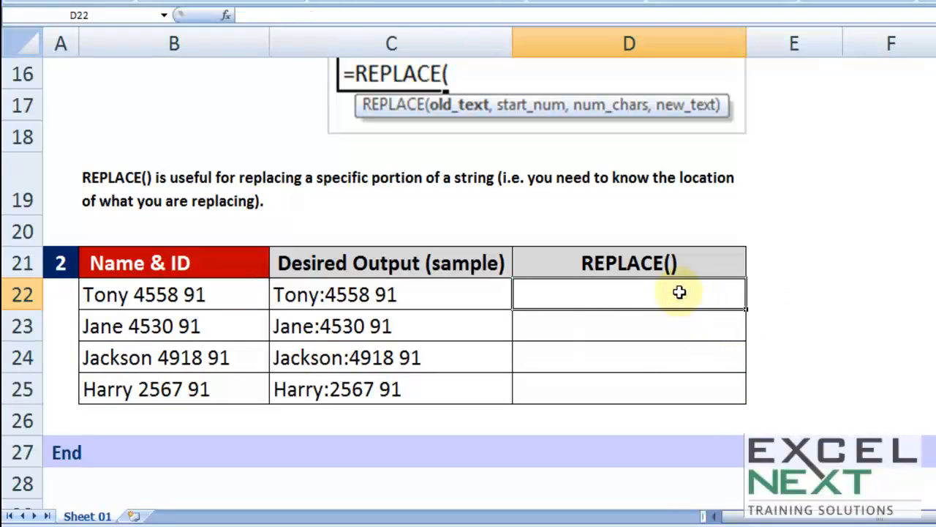
# Start a REPLACE formula in D22 with B22 as the old text
pyautogui.write('=replac')
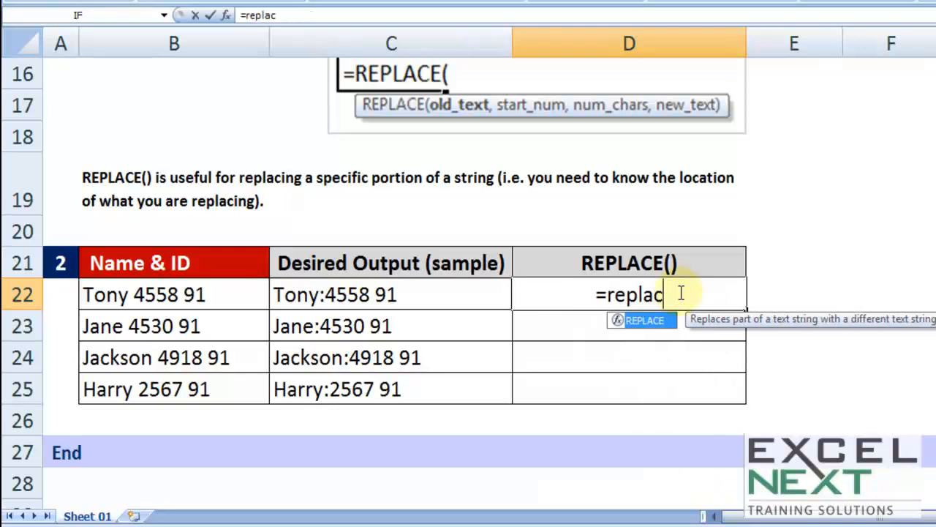
pyautogui.press('Tab')
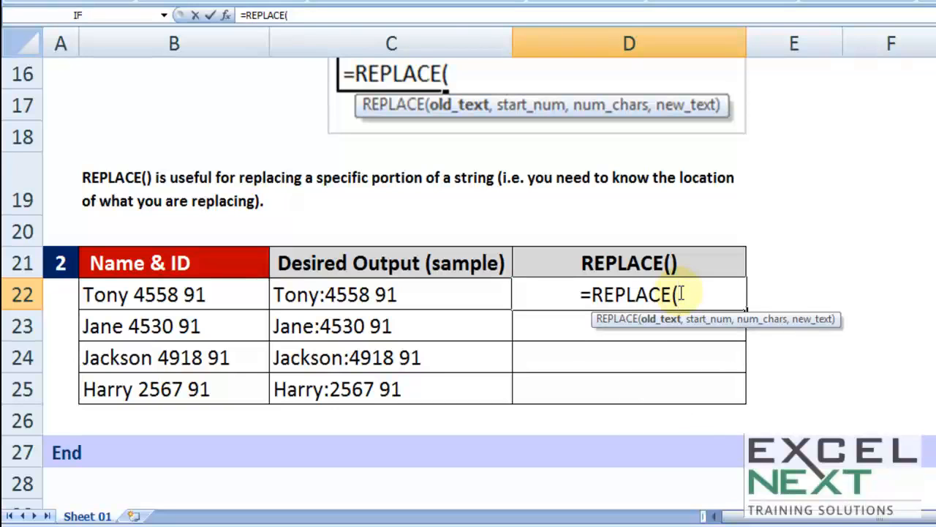
pyautogui.click(185, 294)
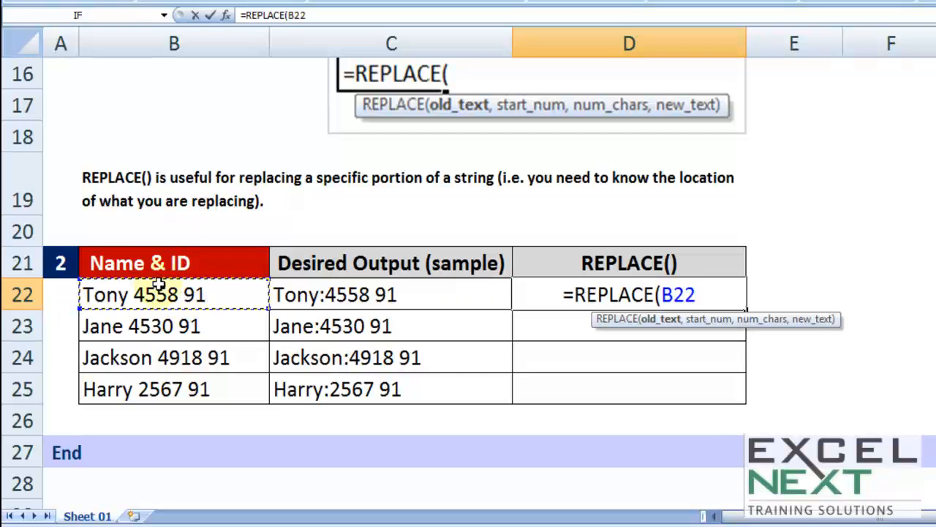
pyautogui.write(',')
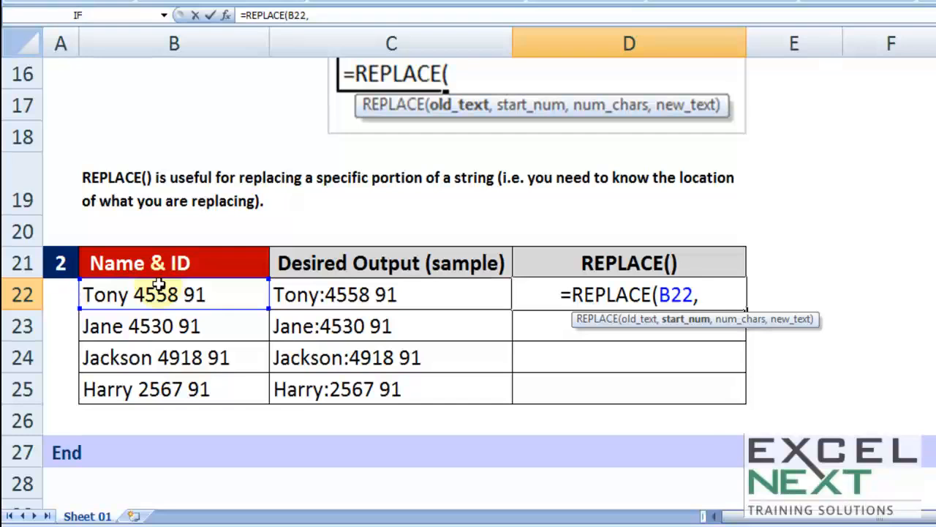
pyautogui.write('searc')
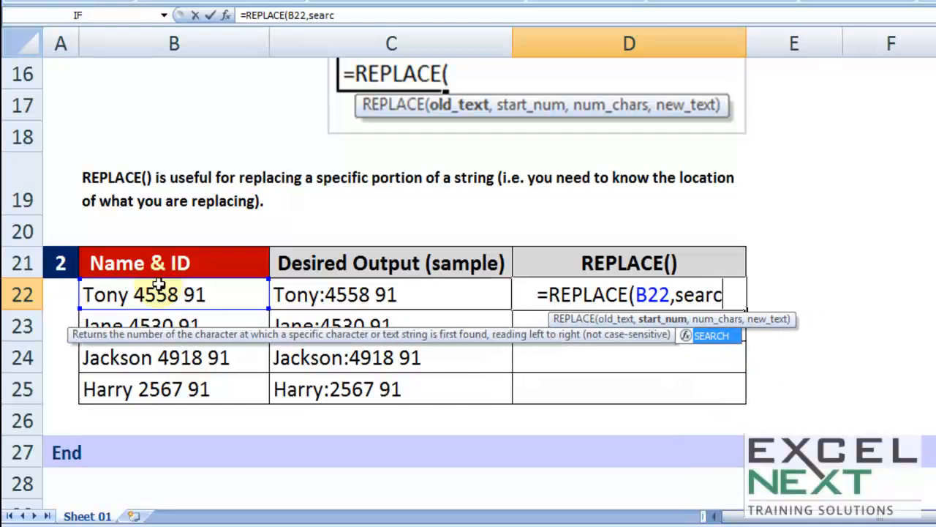
# Nest SEARCH(" ",B22) as the start number of D22's REPLACE formula to locate the first space
pyautogui.press('Tab')
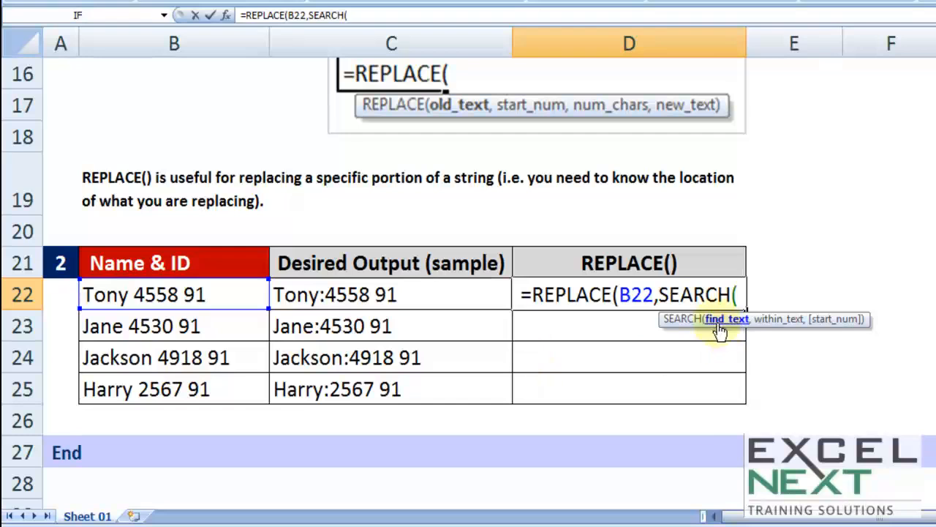
pyautogui.click(659, 294)
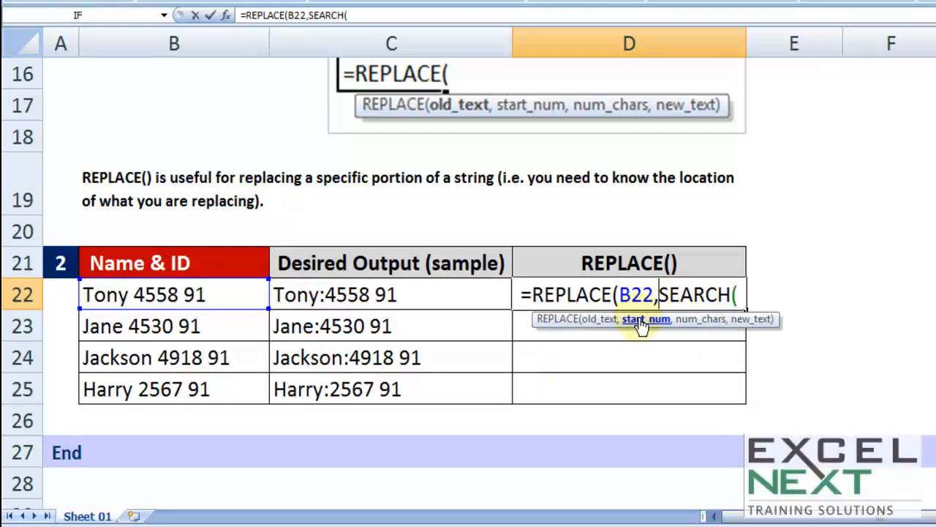
pyautogui.click(739, 297)
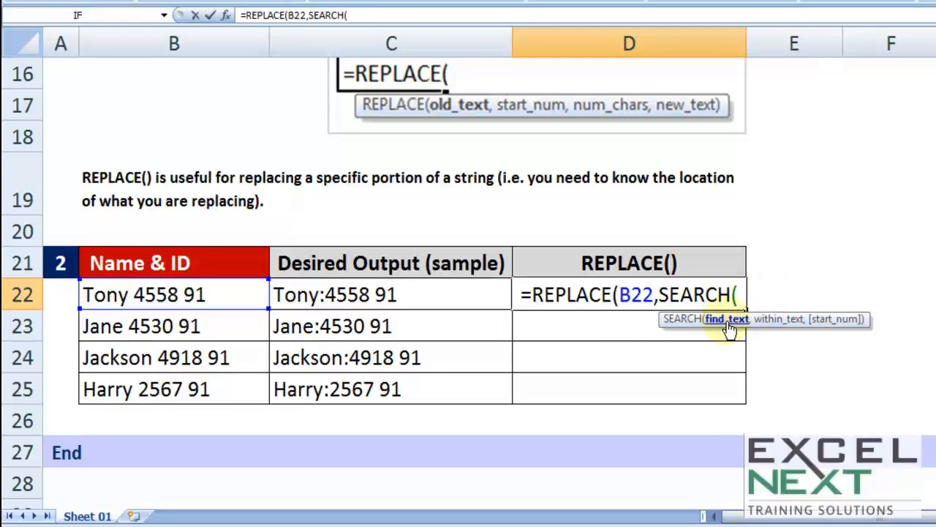
pyautogui.write('" "')
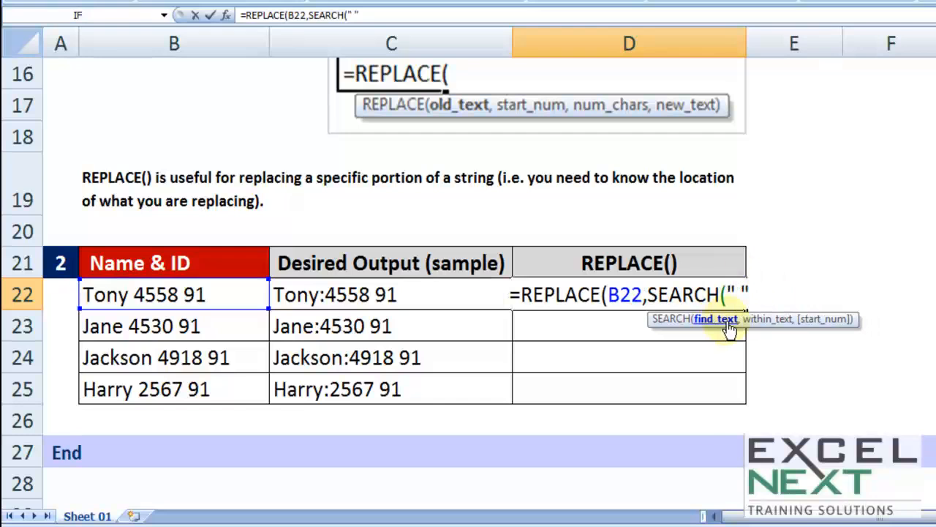
pyautogui.write(',')
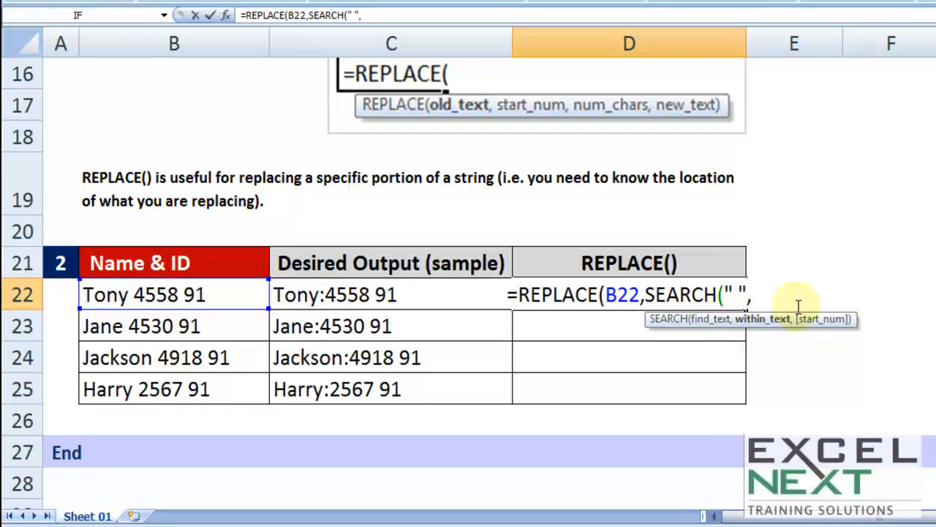
pyautogui.click(178, 294)
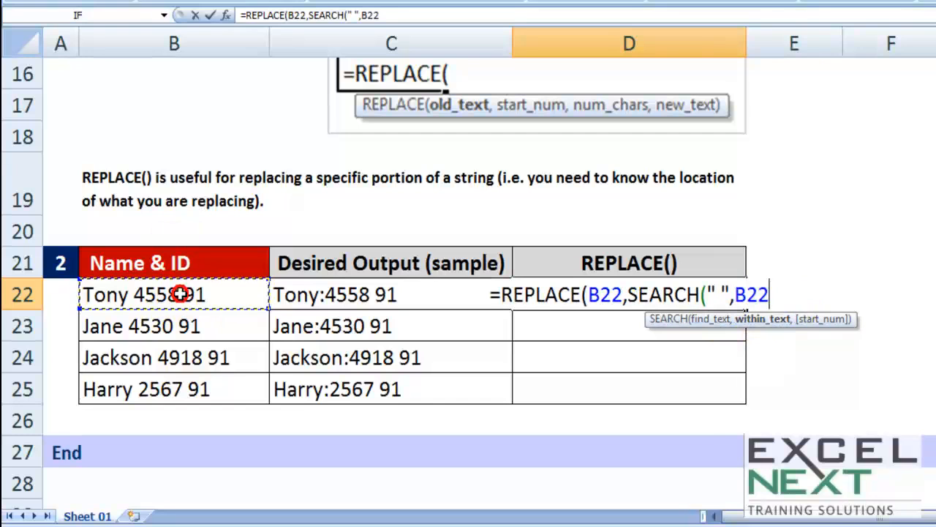
pyautogui.write(')')
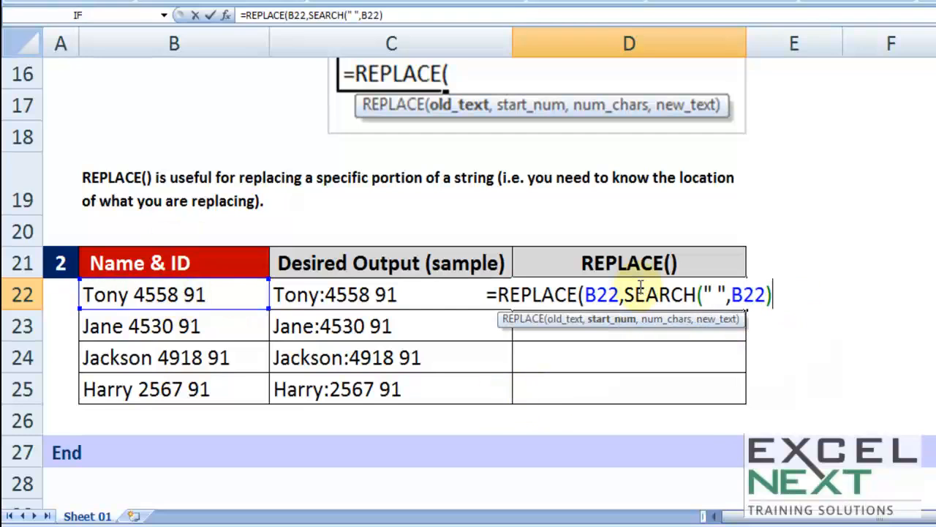
# Review the SEARCH and B22 arguments in D22's REPLACE formula, and set the number of characters to 1
pyautogui.moveTo(626, 294); pyautogui.dragTo(790, 295)
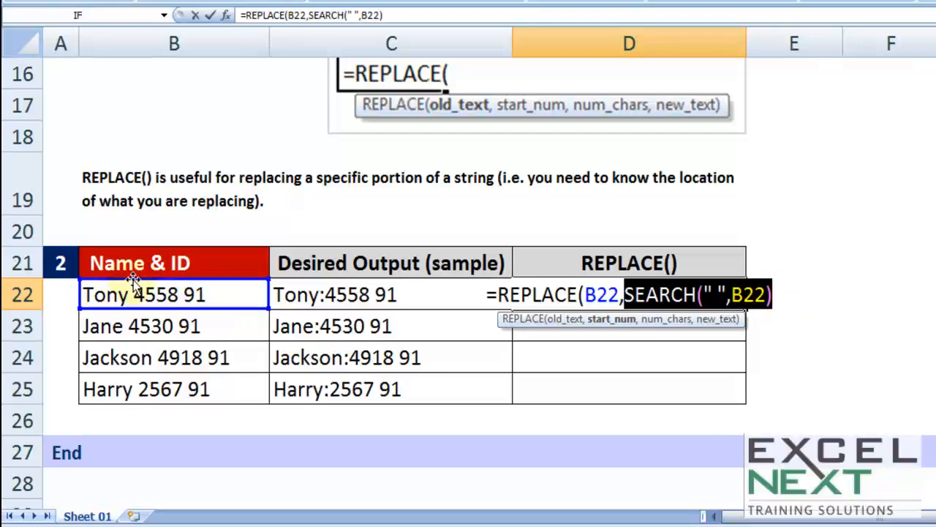
pyautogui.click(777, 294)
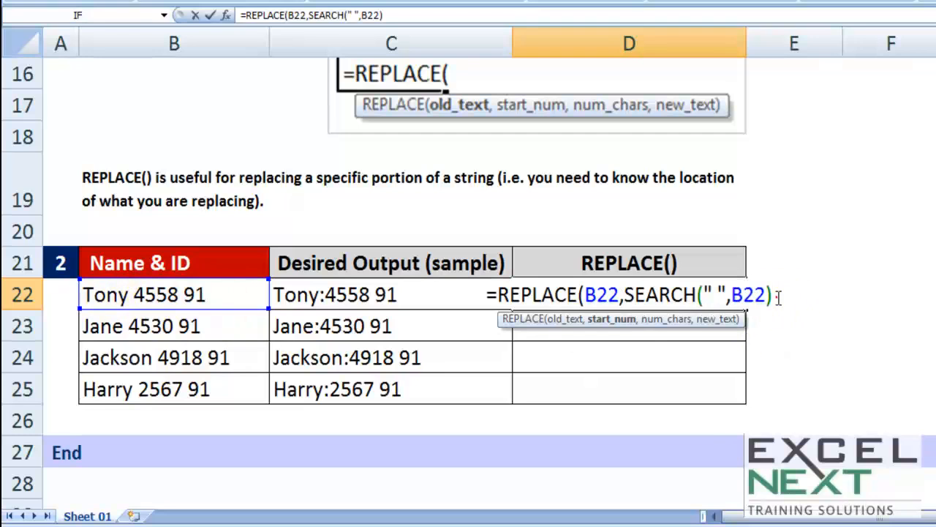
pyautogui.write(',')
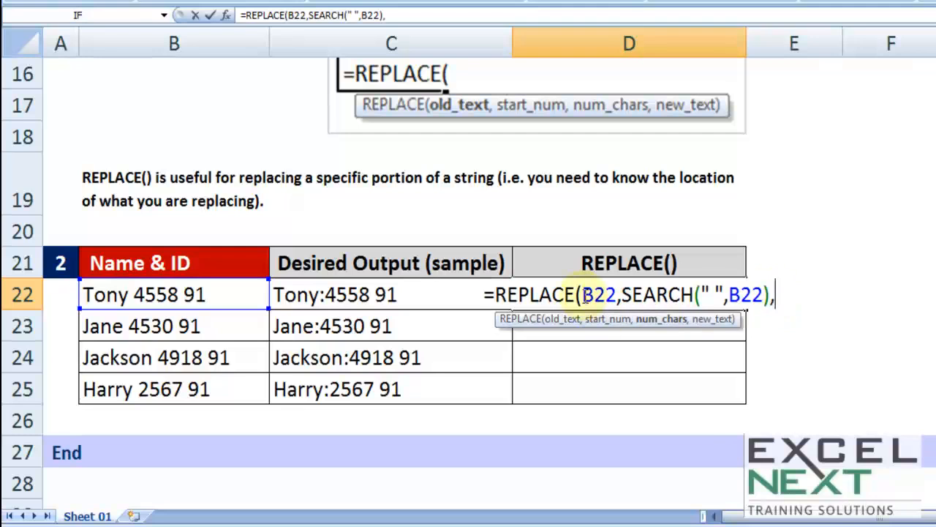
pyautogui.moveTo(583, 294); pyautogui.dragTo(618, 294)
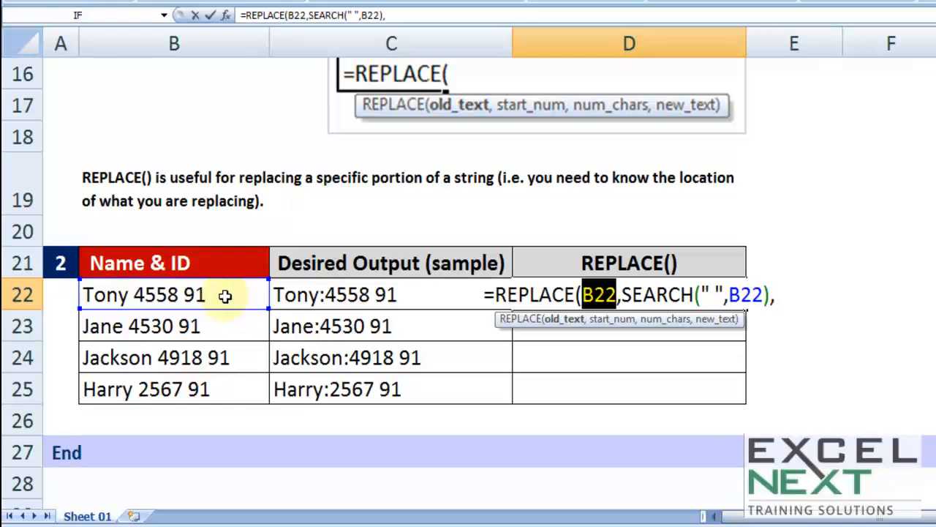
pyautogui.click(632, 294)
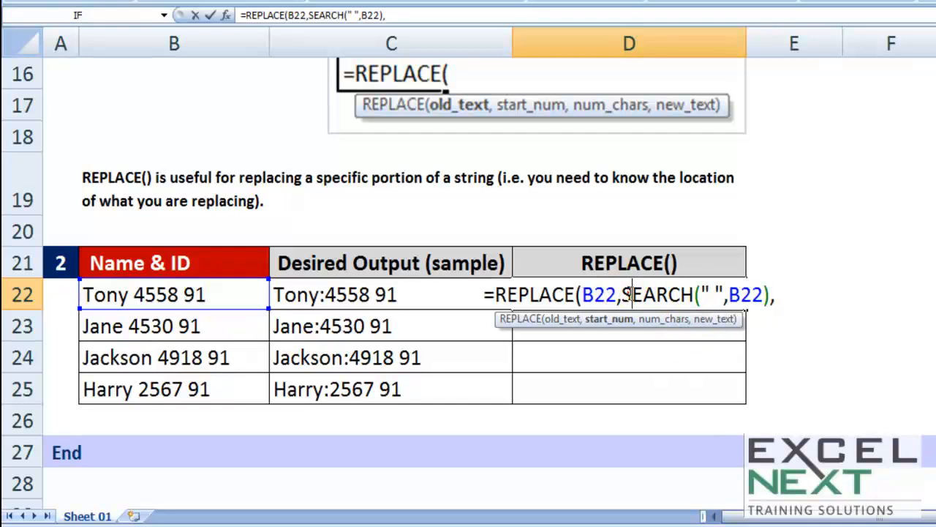
pyautogui.click(776, 293)
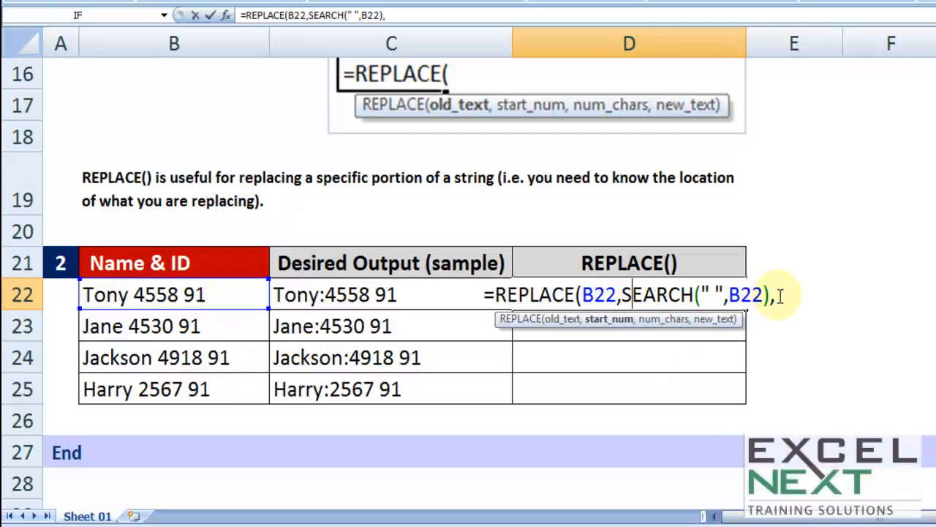
pyautogui.click(780, 296)
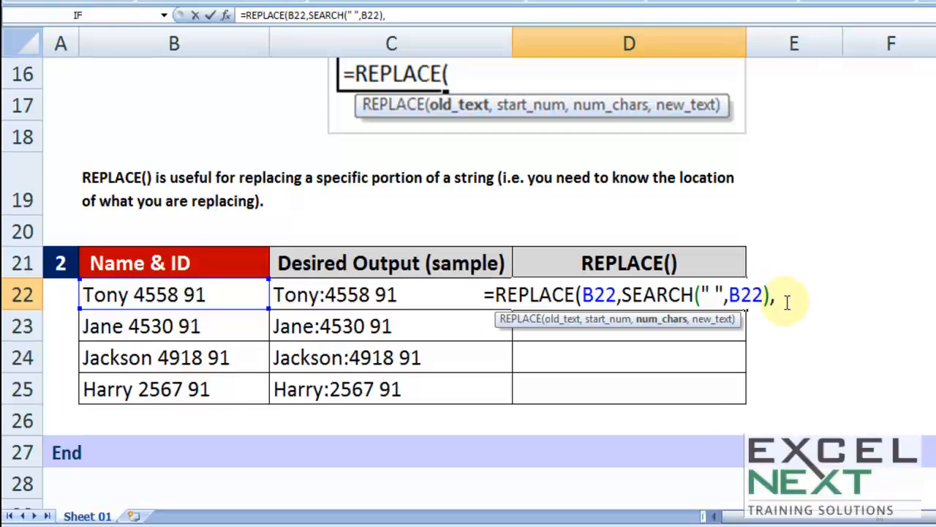
pyautogui.write('0')
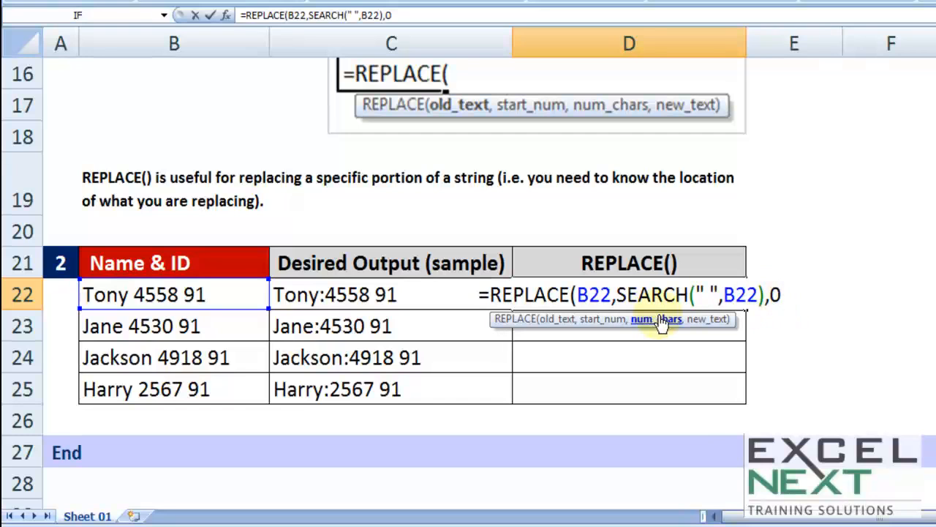
pyautogui.press('BackSpace')
pyautogui.write('1')
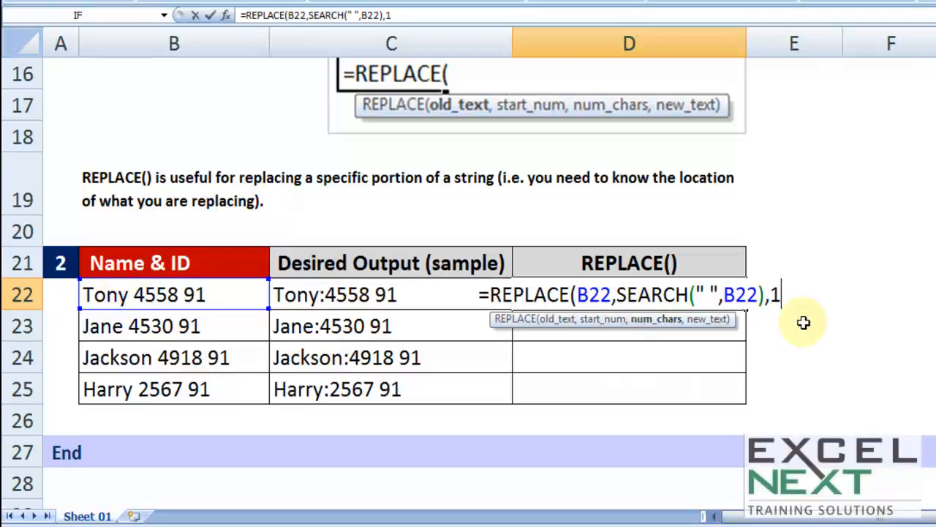
# Complete D22's REPLACE formula with ":" as the new text, and fill it down through D25
pyautogui.write(',')
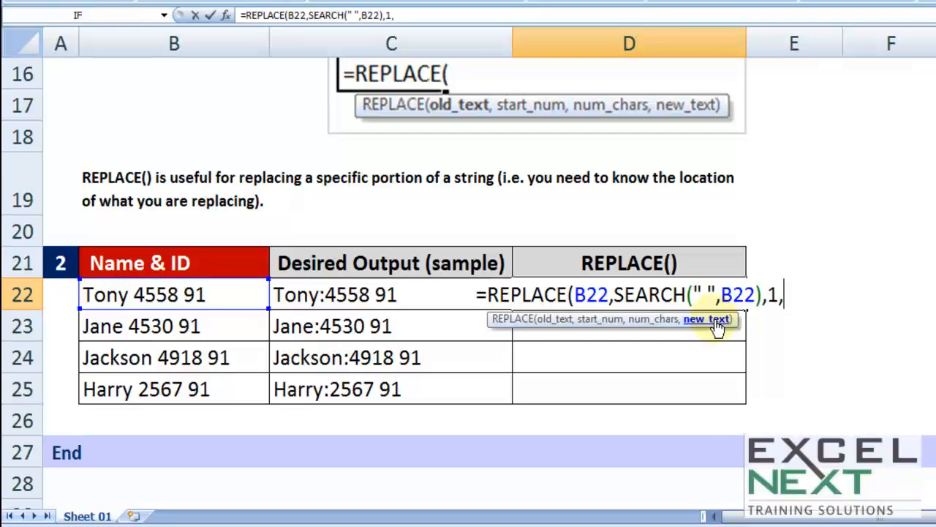
pyautogui.write('":")')
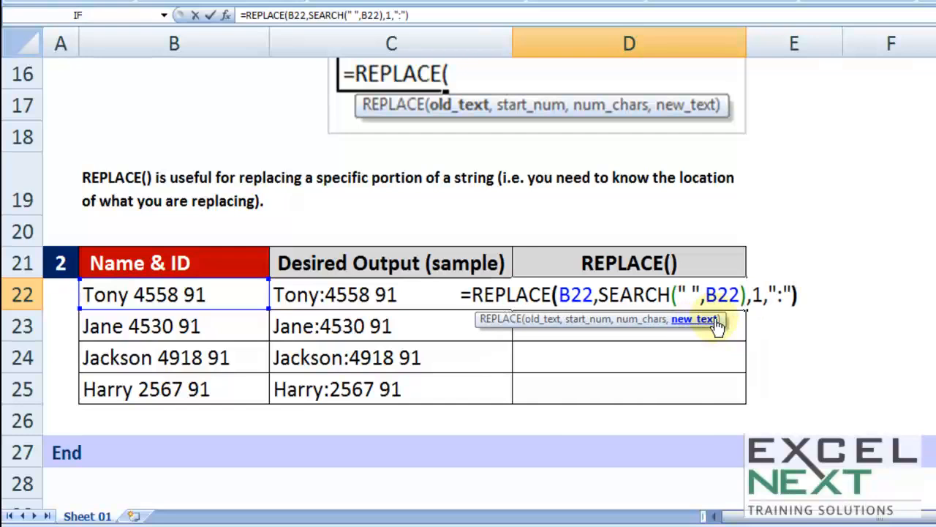
pyautogui.press('Return')
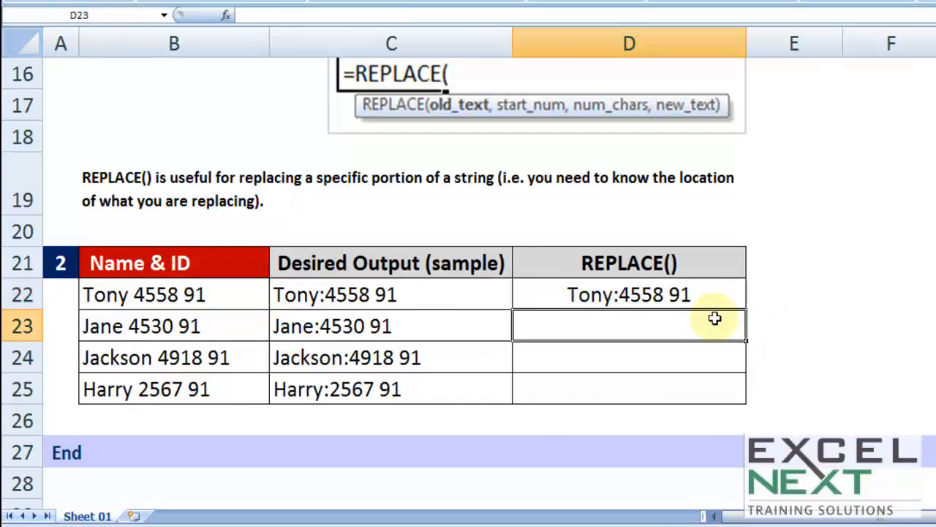
pyautogui.click(681, 295)
pyautogui.doubleClick(744, 309)
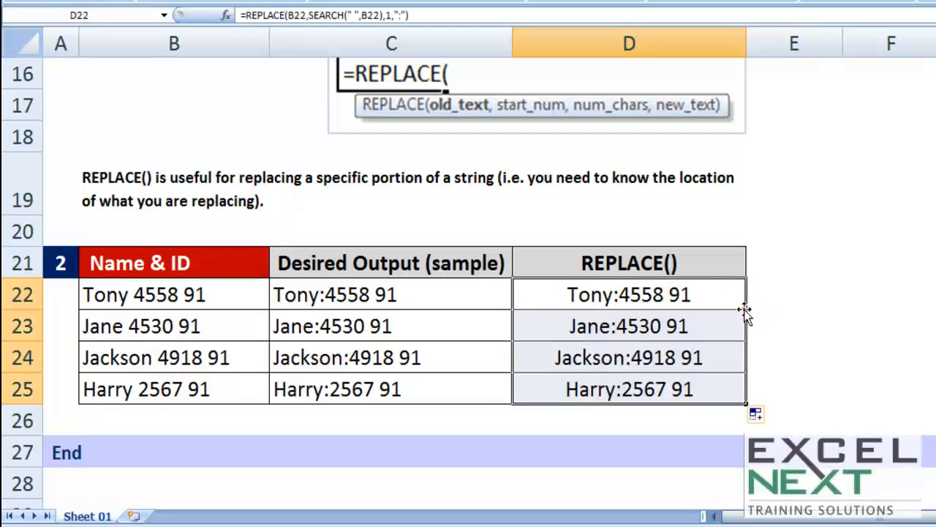
# Examine the nested SEARCH argument in D22's REPLACE formula without changing it
pyautogui.doubleClick(634, 294)
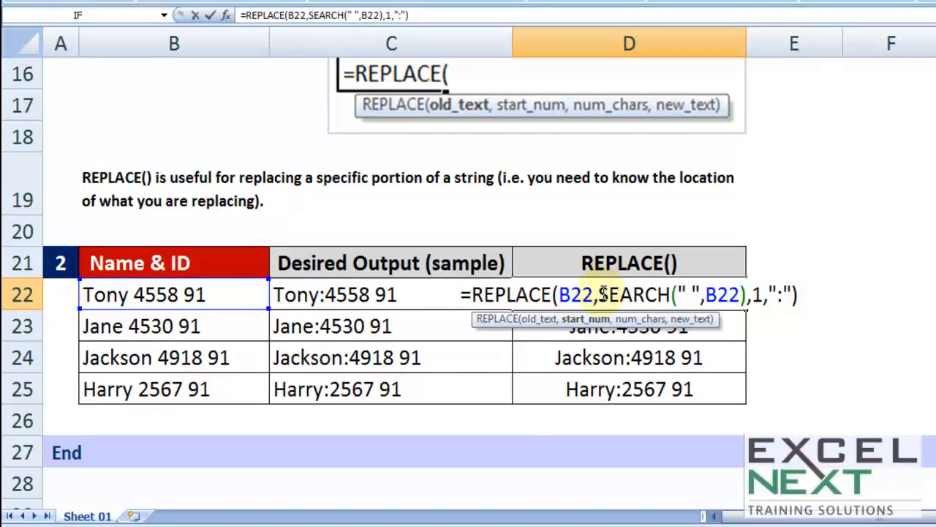
pyautogui.moveTo(603, 292); pyautogui.dragTo(746, 299)
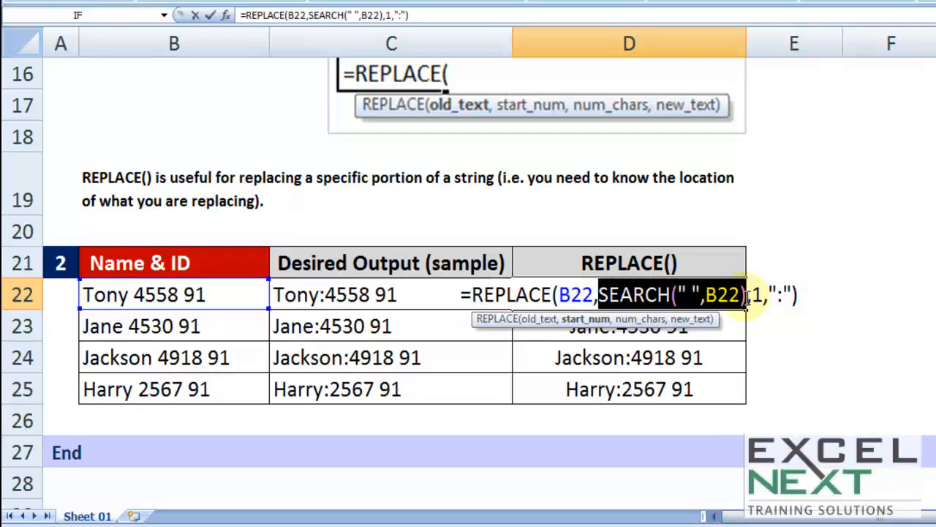
pyautogui.click(603, 292)
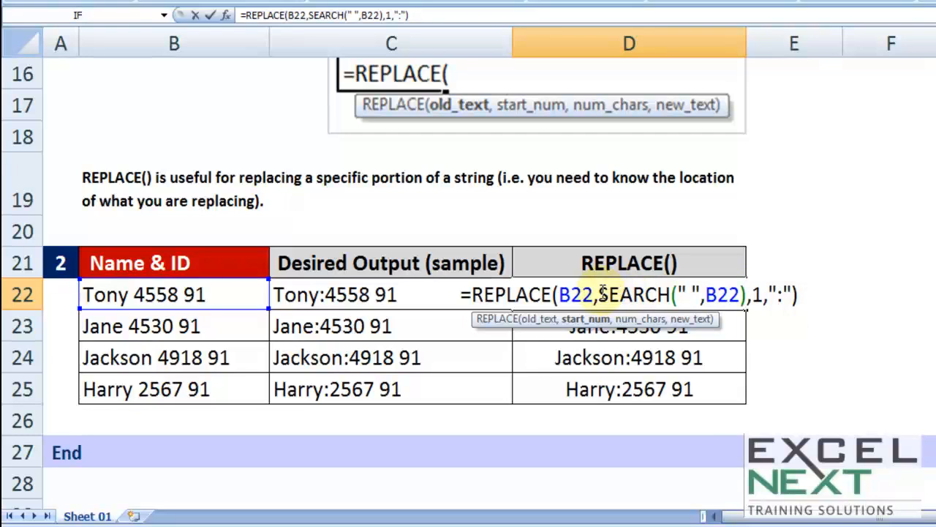
pyautogui.moveTo(603, 293); pyautogui.dragTo(751, 296)
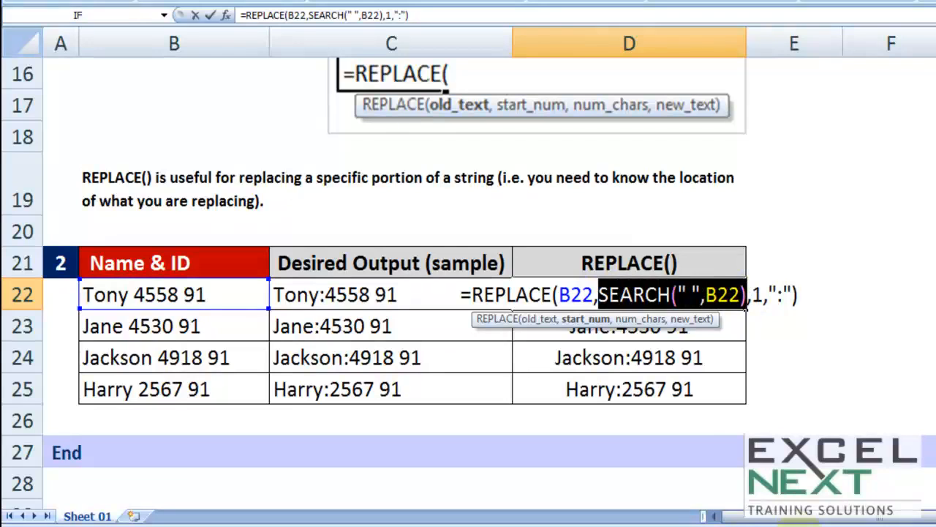
pyautogui.press('Escape')
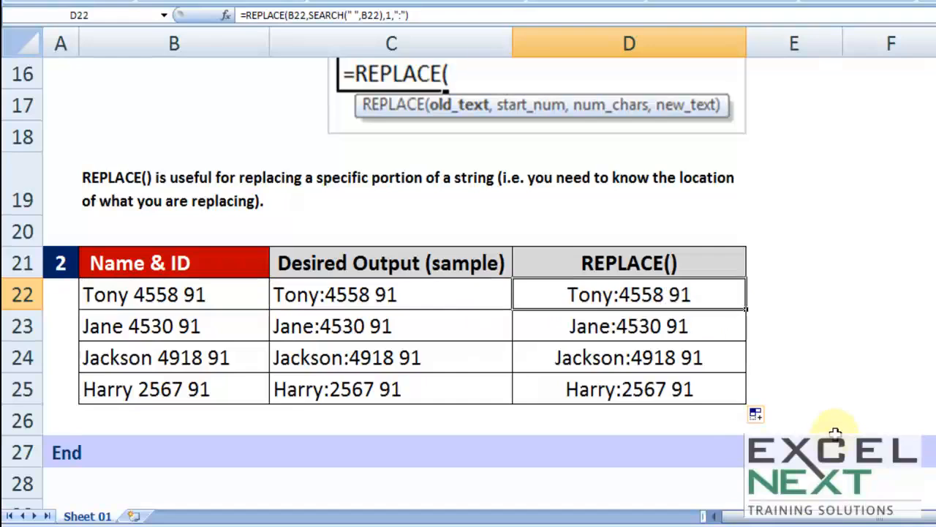
# Compare the SUBSTITUTE formula in D9 of the first table with the REPLACE results in the second table
pyautogui.scroll(5, 830, 439)
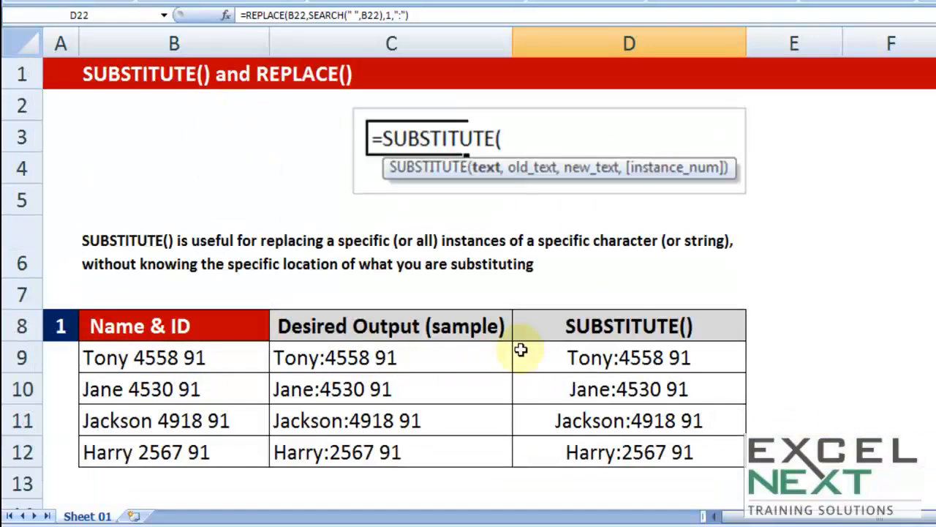
pyautogui.click(645, 328)
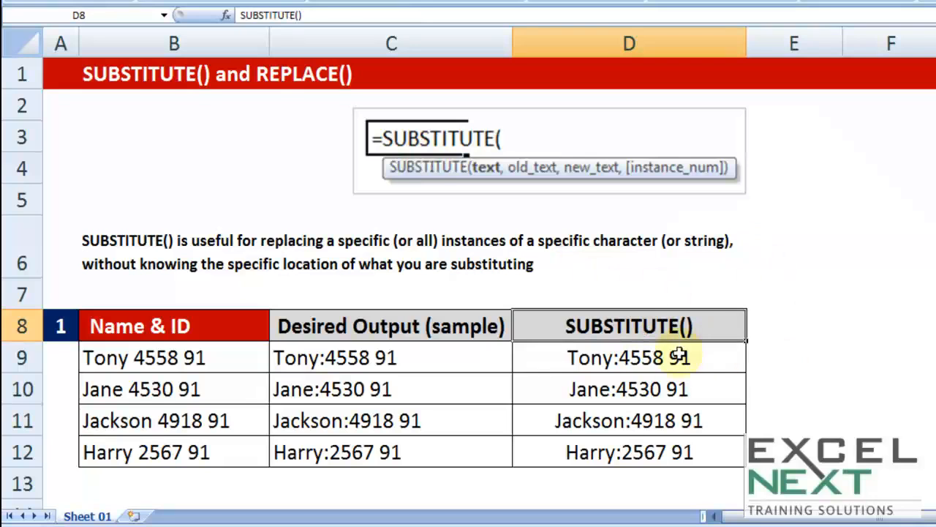
pyautogui.doubleClick(643, 357)
pyautogui.press('Escape')
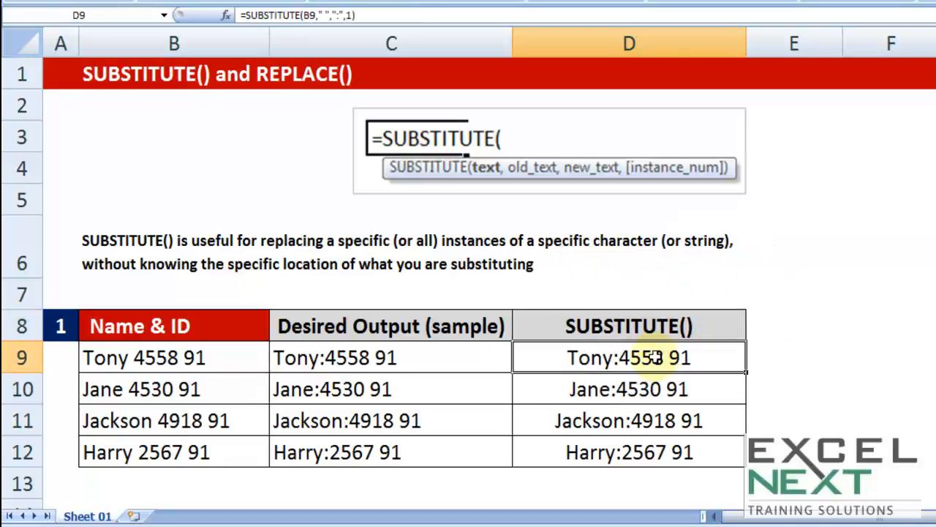
pyautogui.scroll(-5, 351, 349)
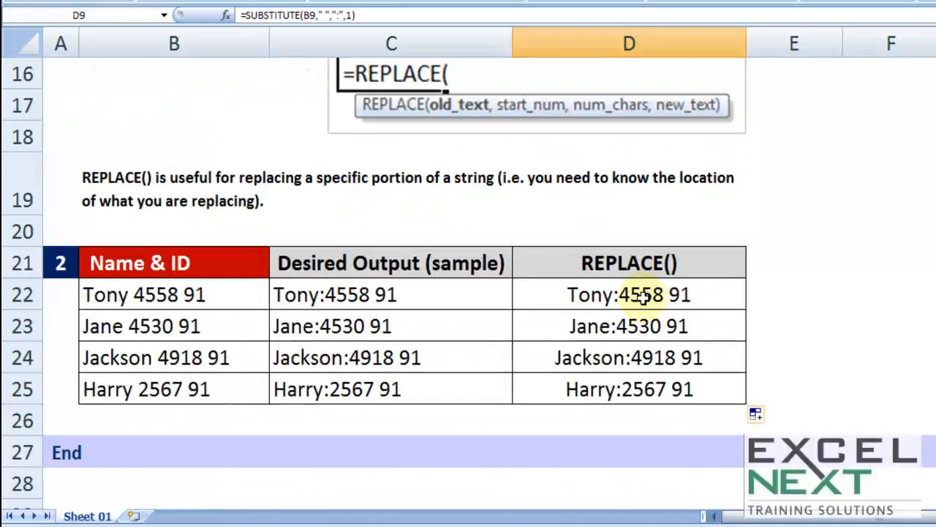
pyautogui.scroll(5, 740, 260)
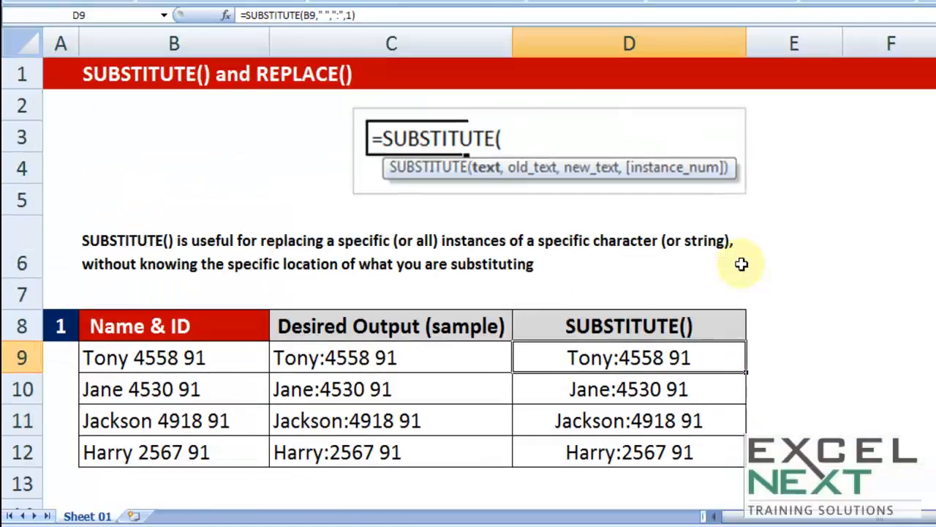